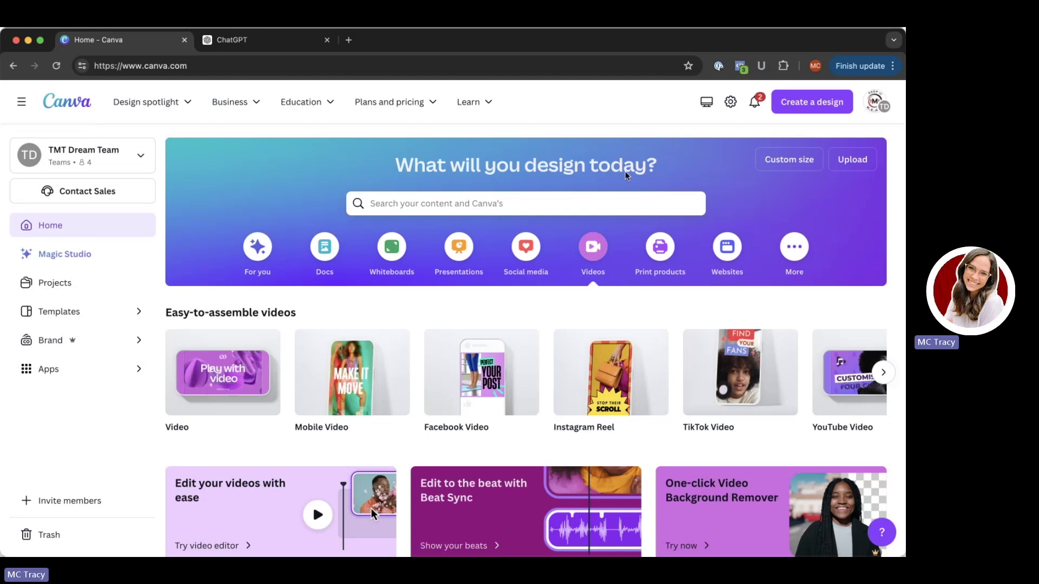
Create a blank 1080 × 1920 px Mobile Video design.
{"action": "mouse_move", "coordinate": [349, 382]}
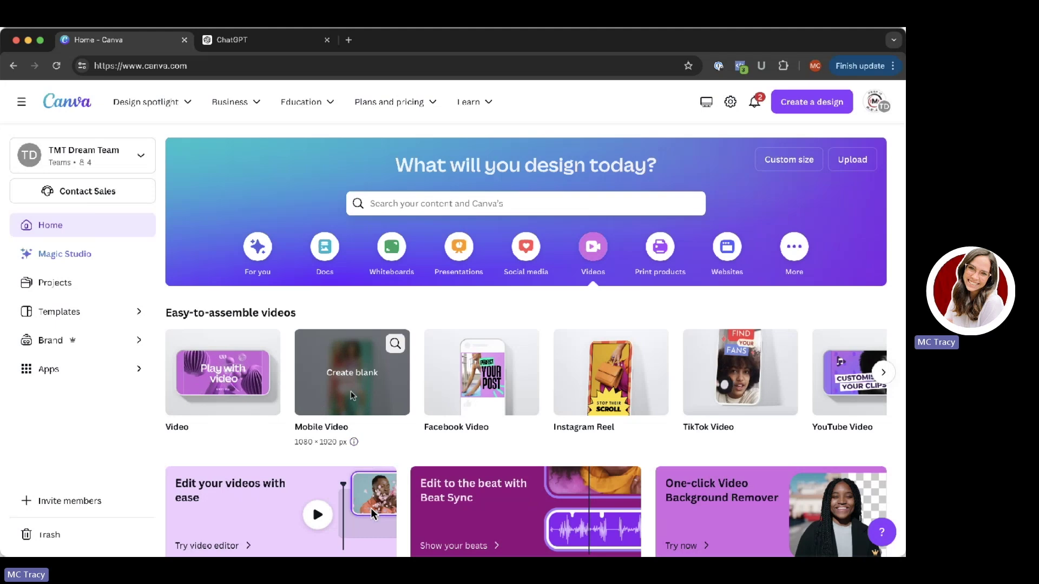
{"action": "left_click", "coordinate": [351, 394]}
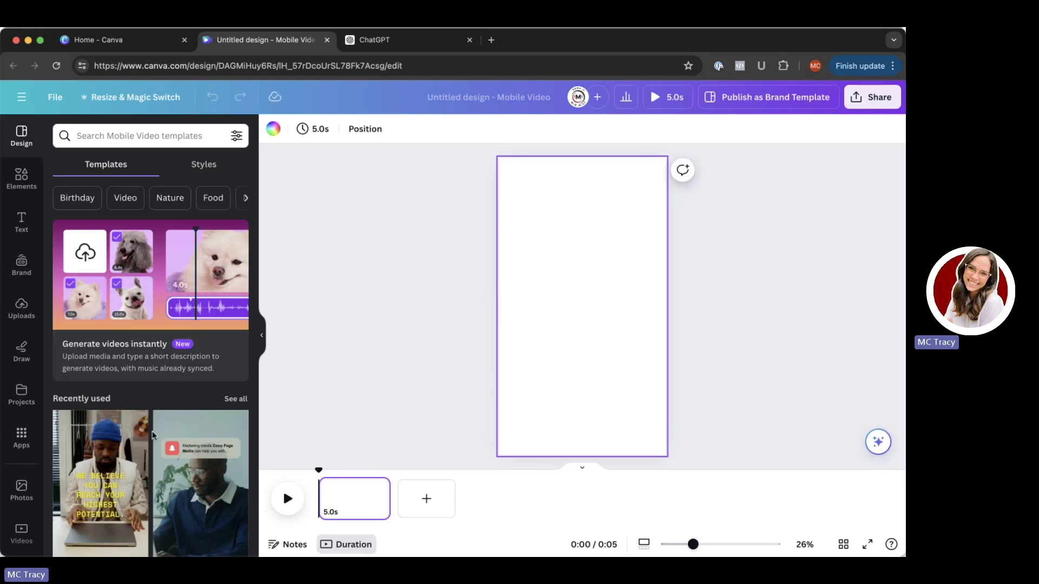
Browse the Mobile Video templates for a suitable multi-page layout with text over video clips.
{"action": "scroll", "coordinate": [152, 436], "scroll_direction": "down", "scroll_amount": 10}
{"action": "scroll", "coordinate": [152, 437], "scroll_direction": "down", "scroll_amount": 10}
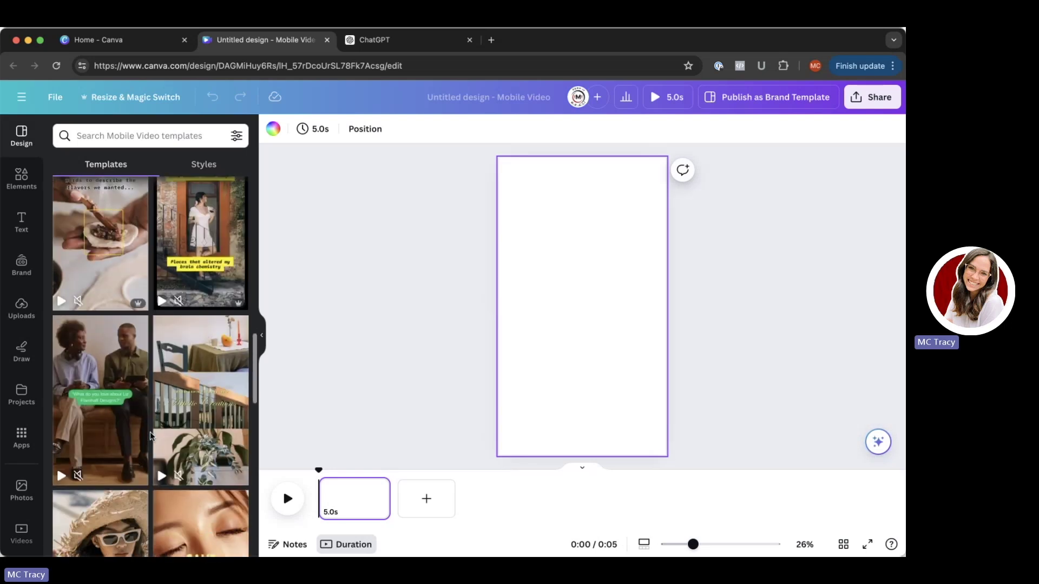
{"action": "scroll", "coordinate": [151, 436], "scroll_direction": "down", "scroll_amount": 10}
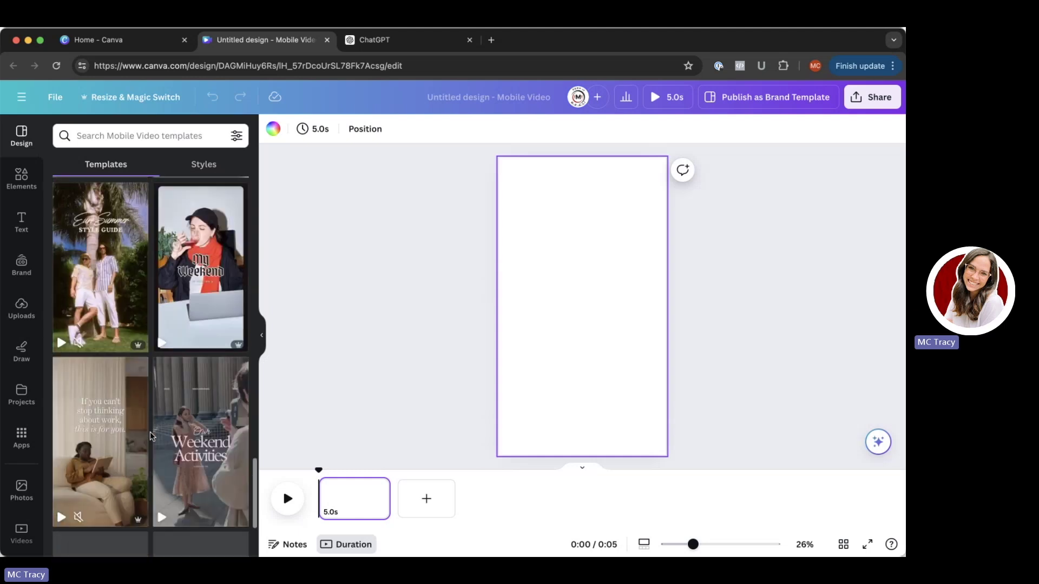
{"action": "scroll", "coordinate": [151, 436], "scroll_direction": "down", "scroll_amount": 5}
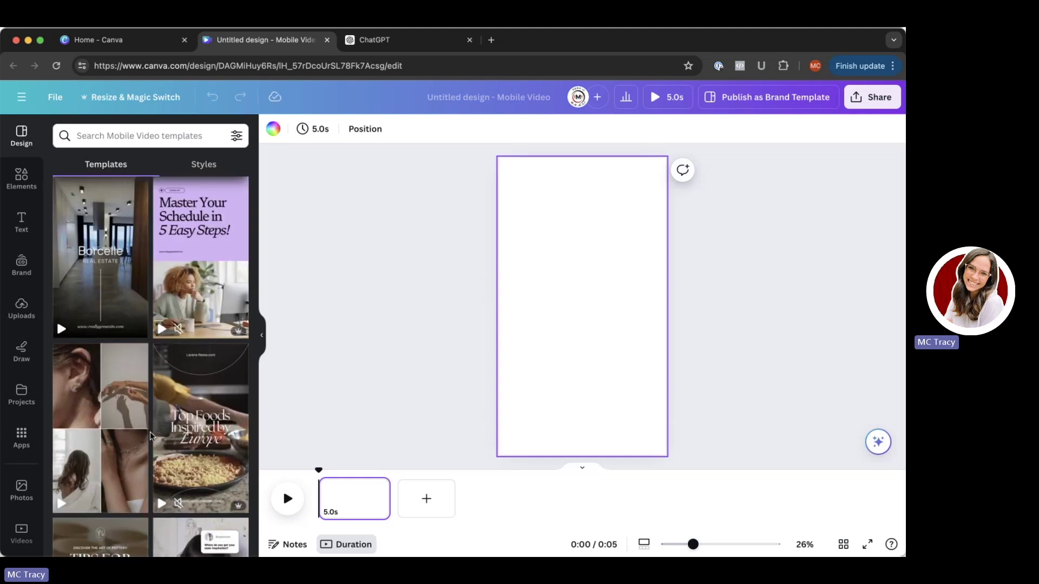
{"action": "mouse_move", "coordinate": [199, 438]}
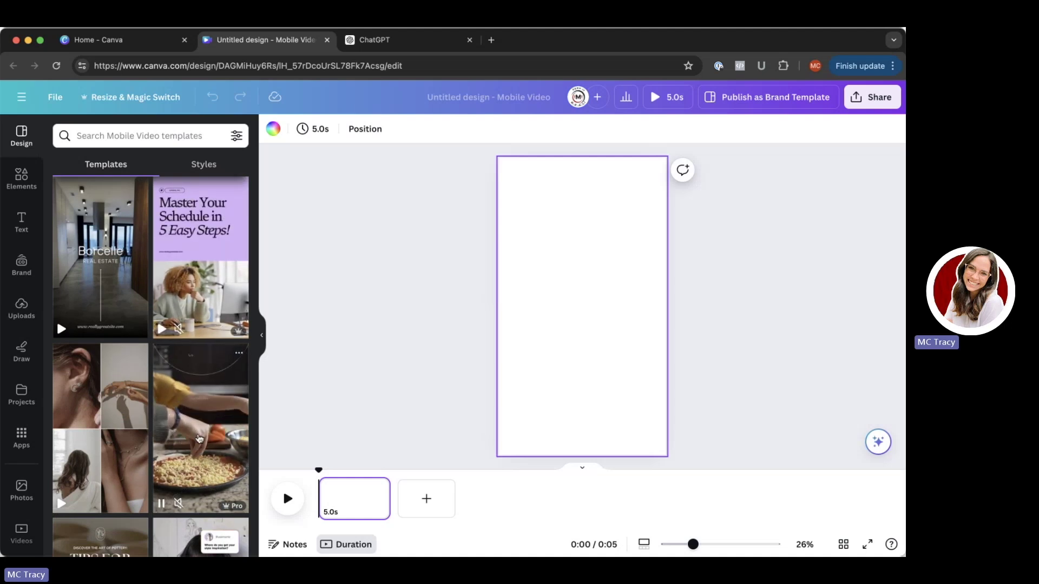
{"action": "scroll", "coordinate": [184, 460], "scroll_direction": "down", "scroll_amount": 3}
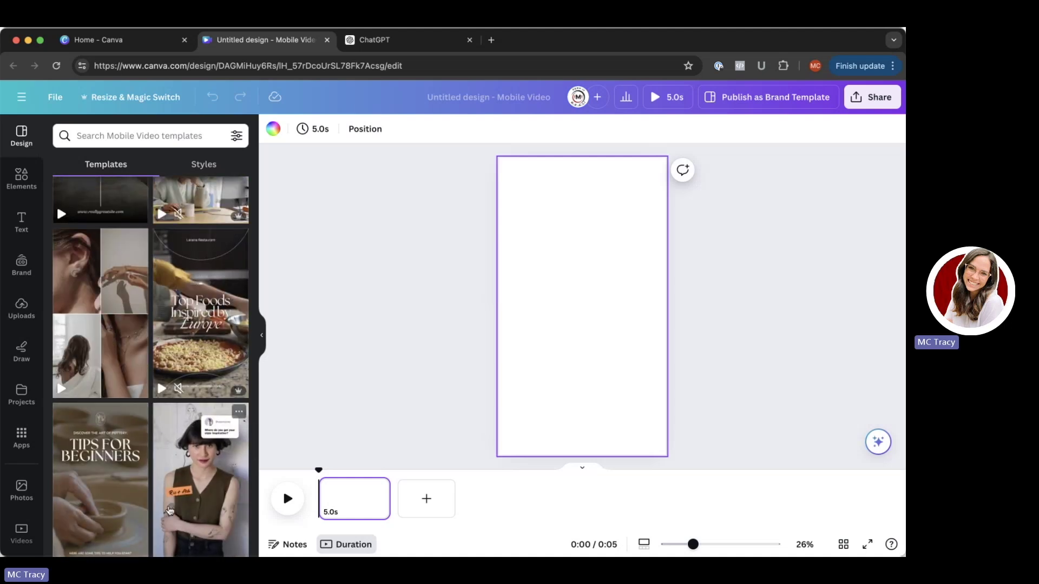
{"action": "scroll", "coordinate": [169, 510], "scroll_direction": "down", "scroll_amount": 5}
{"action": "scroll", "coordinate": [189, 374], "scroll_direction": "up", "scroll_amount": 5}
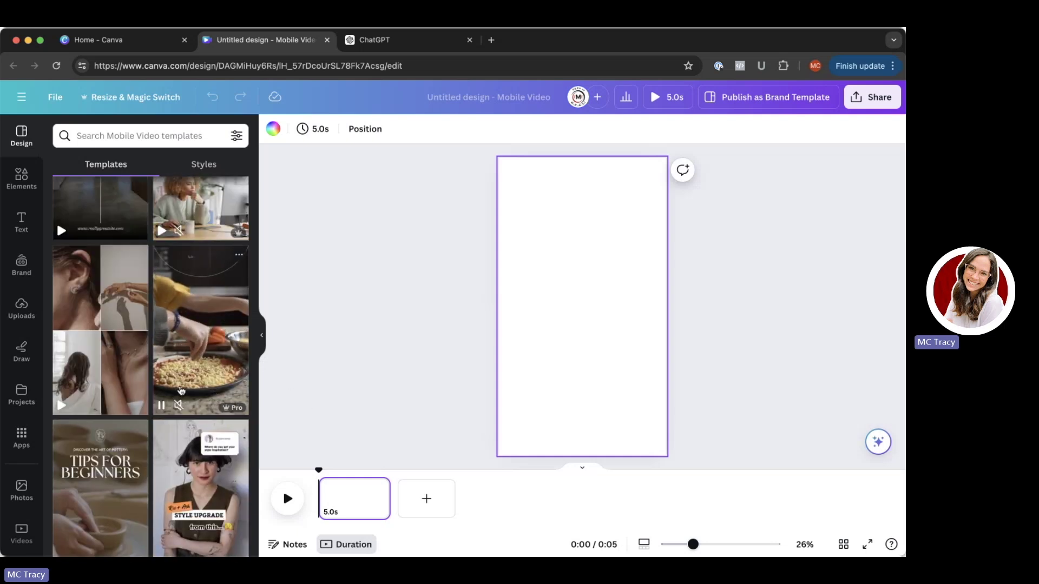
{"action": "scroll", "coordinate": [181, 391], "scroll_direction": "down", "scroll_amount": 10}
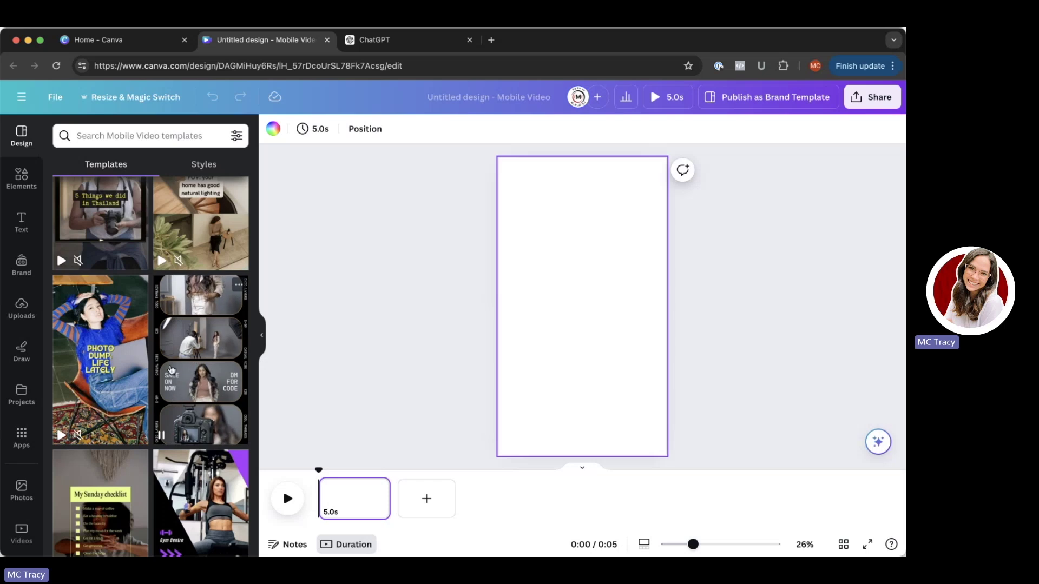
{"action": "scroll", "coordinate": [176, 378], "scroll_direction": "down", "scroll_amount": 10}
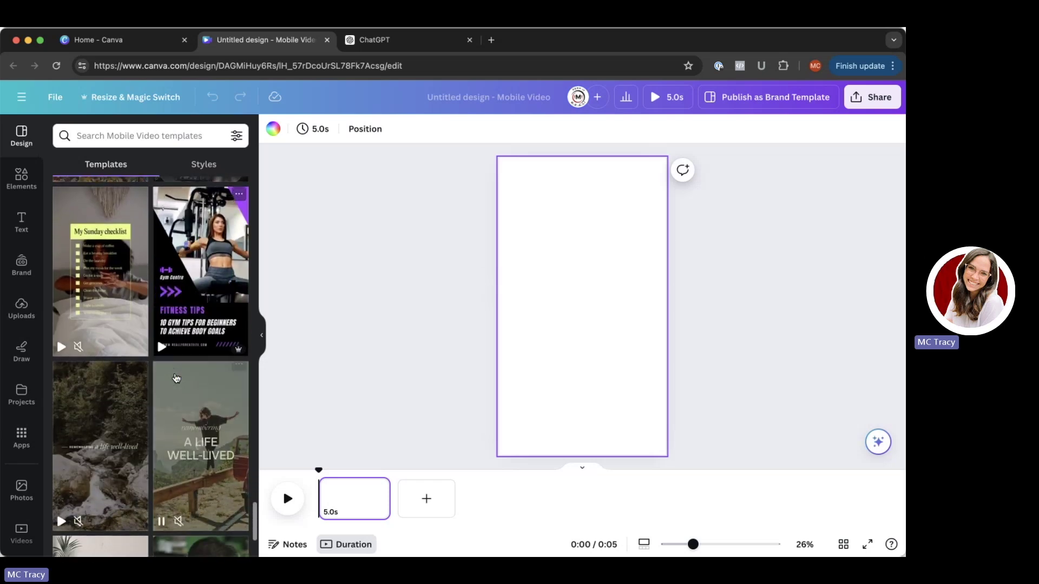
{"action": "scroll", "coordinate": [176, 378], "scroll_direction": "up", "scroll_amount": 10}
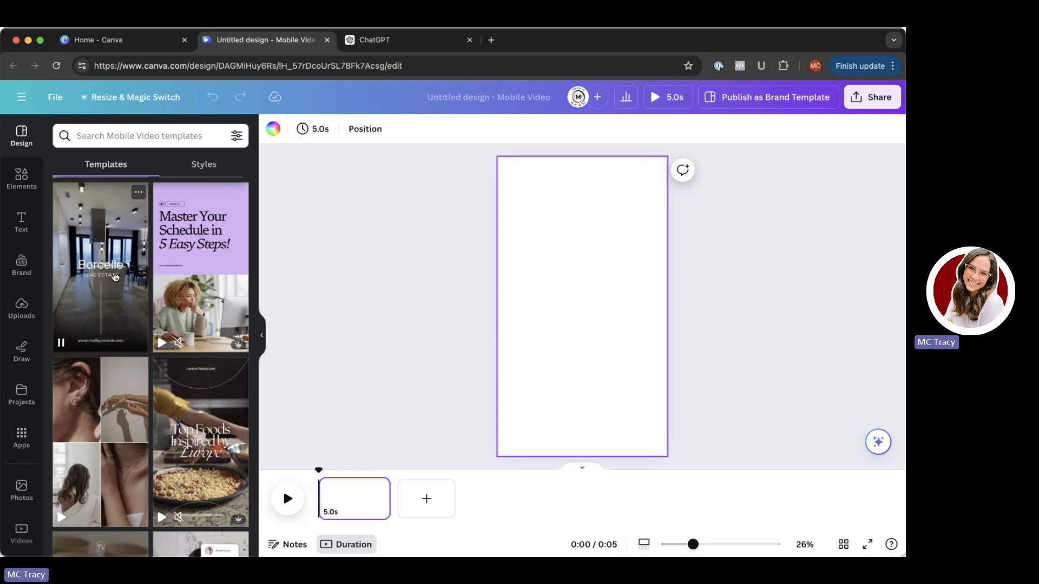
{"action": "scroll", "coordinate": [126, 280], "scroll_direction": "down", "scroll_amount": 15}
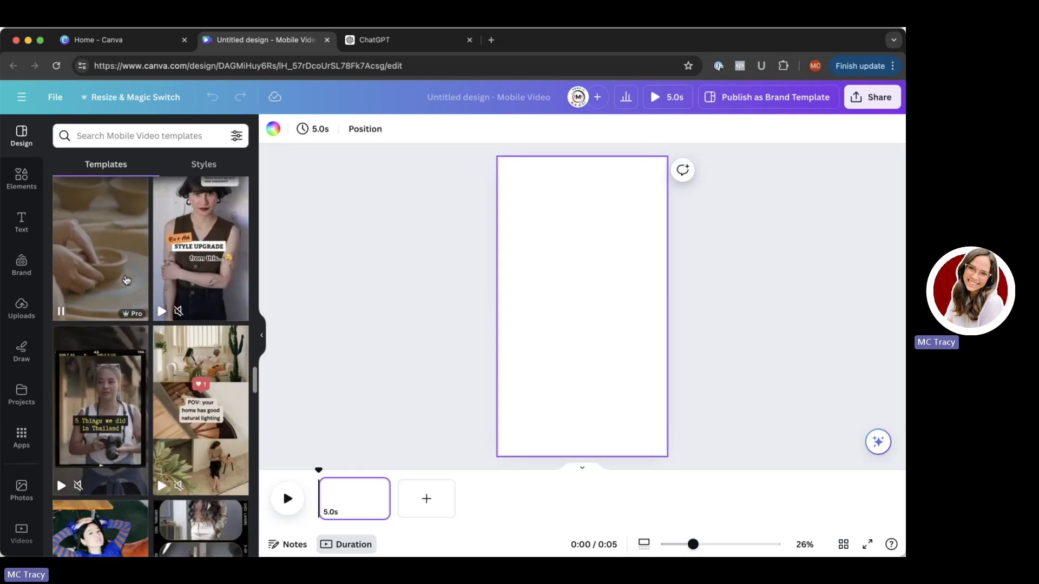
{"action": "scroll", "coordinate": [126, 280], "scroll_direction": "down", "scroll_amount": 5}
{"action": "scroll", "coordinate": [126, 280], "scroll_direction": "down", "scroll_amount": 5}
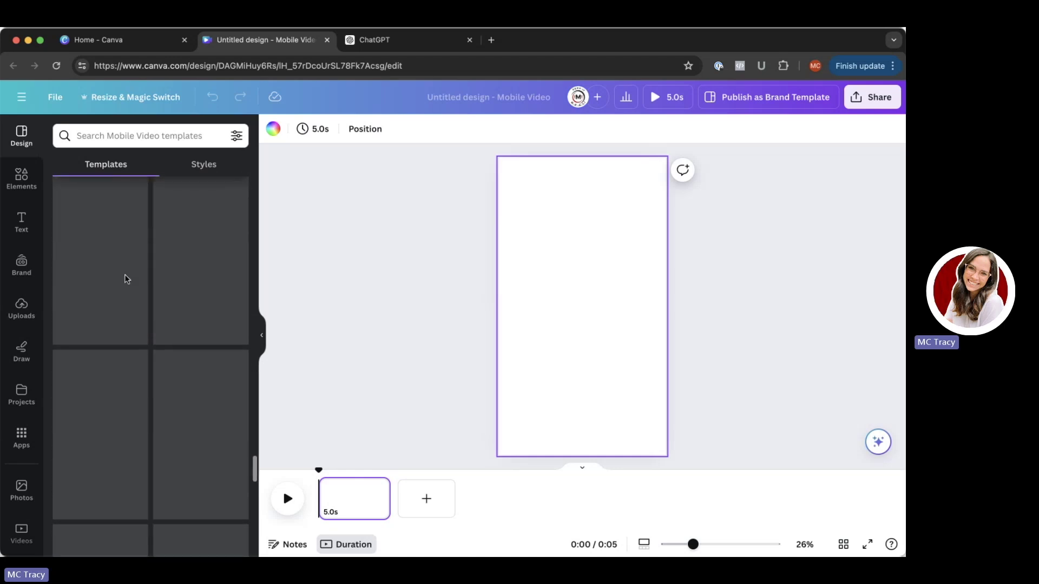
{"action": "scroll", "coordinate": [126, 279], "scroll_direction": "up", "scroll_amount": 20}
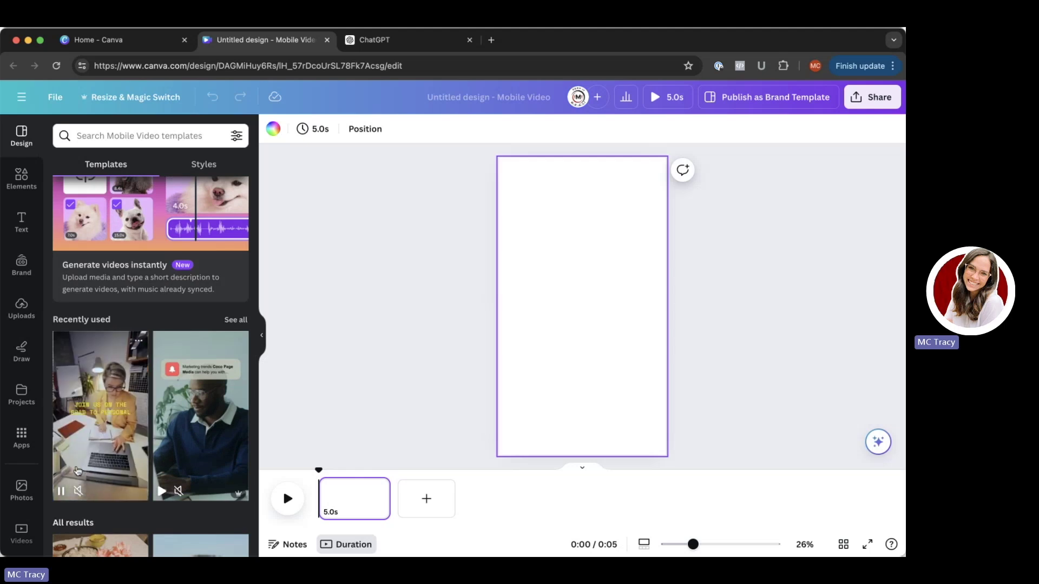
Apply all 5 pages of the recently used Yellow Statement Type Style reel template and preview the resulting video.
{"action": "left_click", "coordinate": [104, 403]}
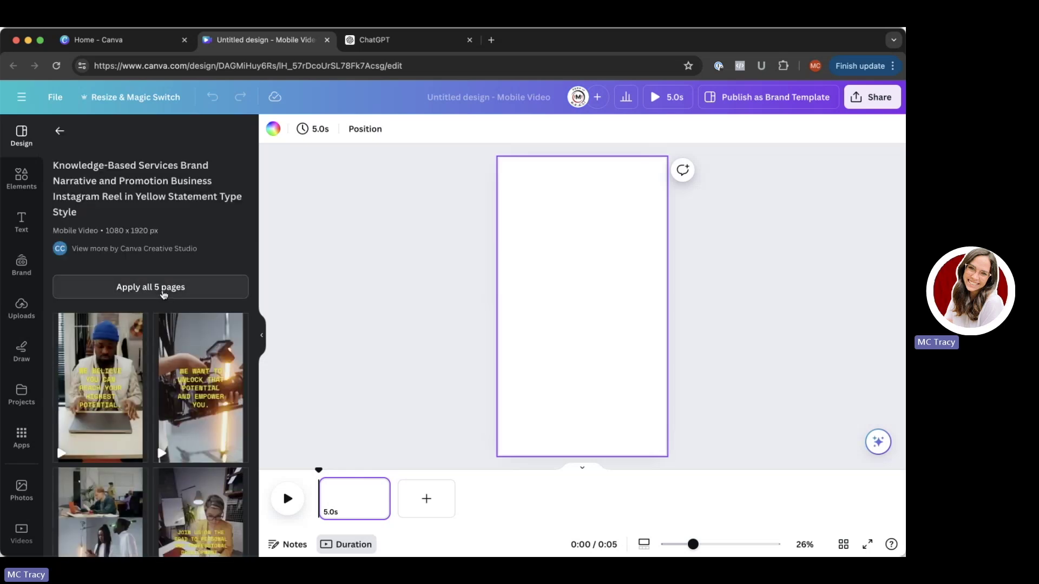
{"action": "left_click", "coordinate": [164, 294]}
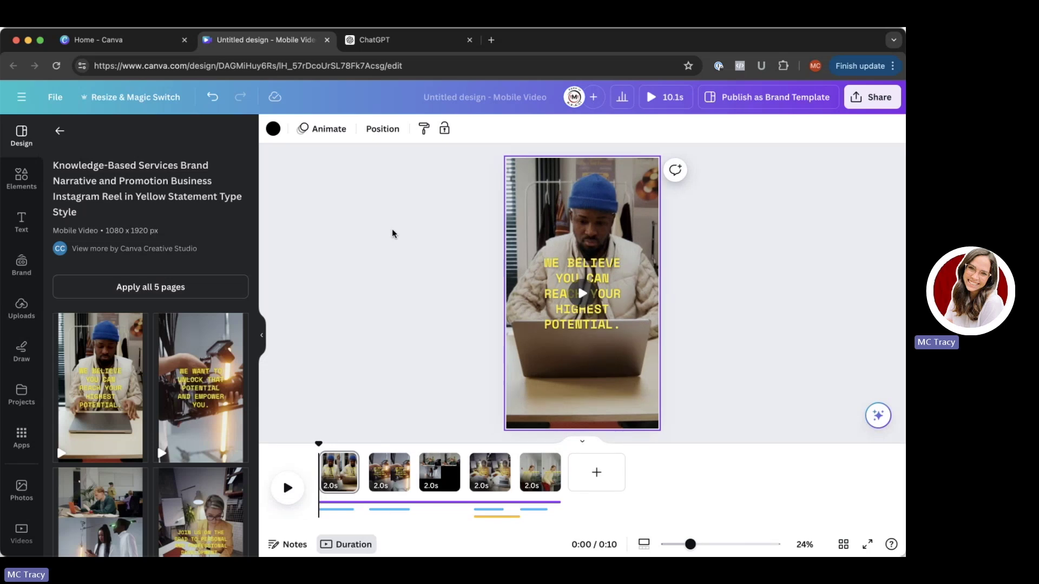
{"action": "left_click", "coordinate": [661, 103]}
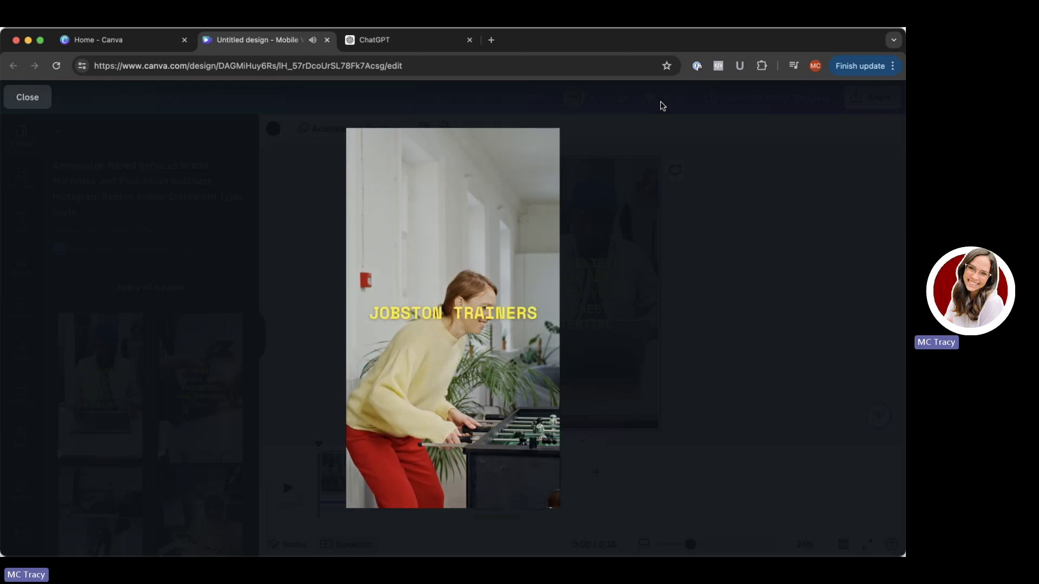
{"action": "left_click", "coordinate": [667, 308]}
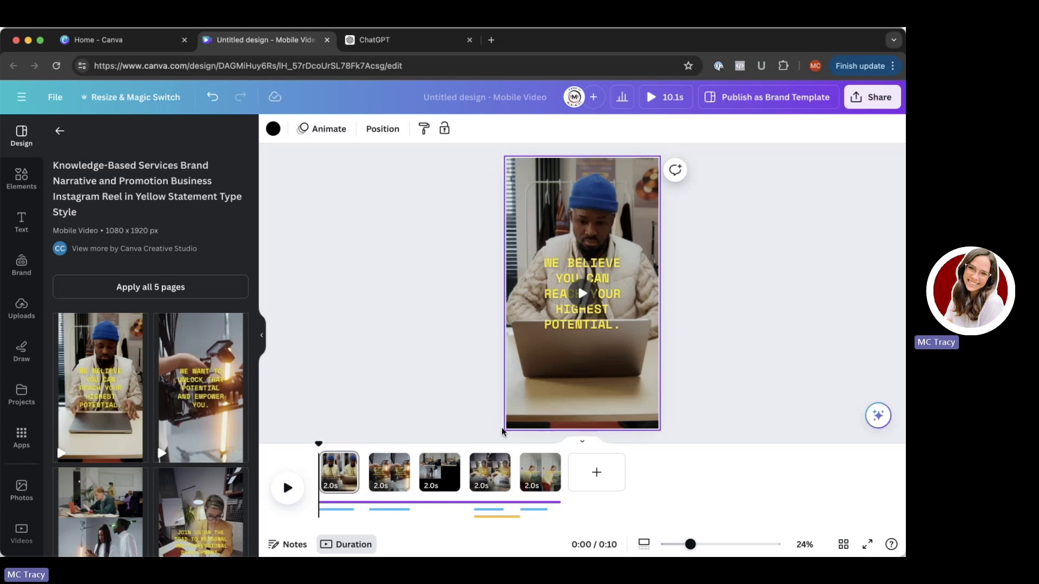
Switch to ChatGPT and review the suggested wording for the four slides of the IT appointment video.
{"action": "left_click", "coordinate": [365, 48]}
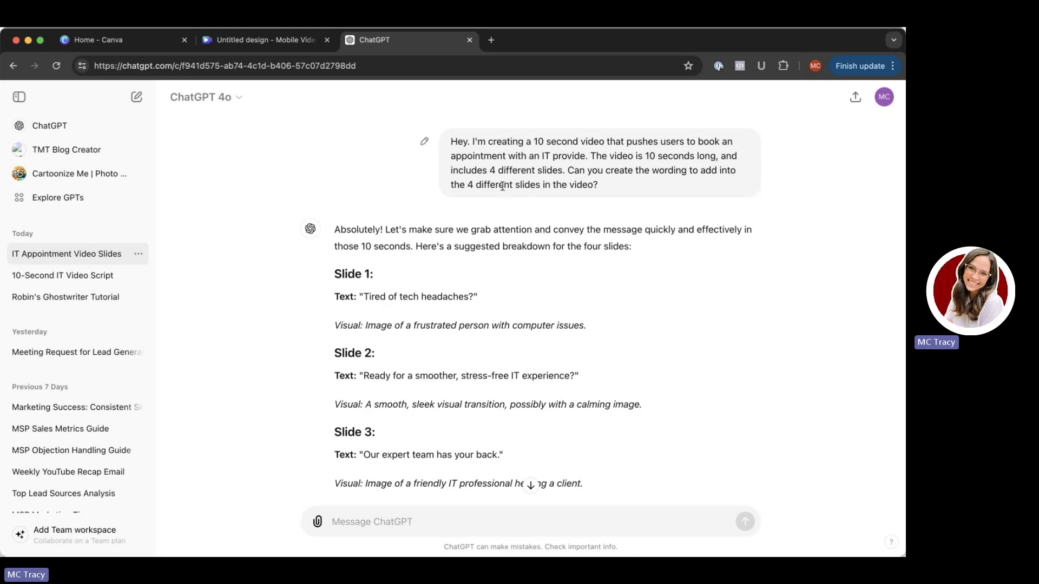
{"action": "scroll", "coordinate": [502, 186], "scroll_direction": "down", "scroll_amount": 3}
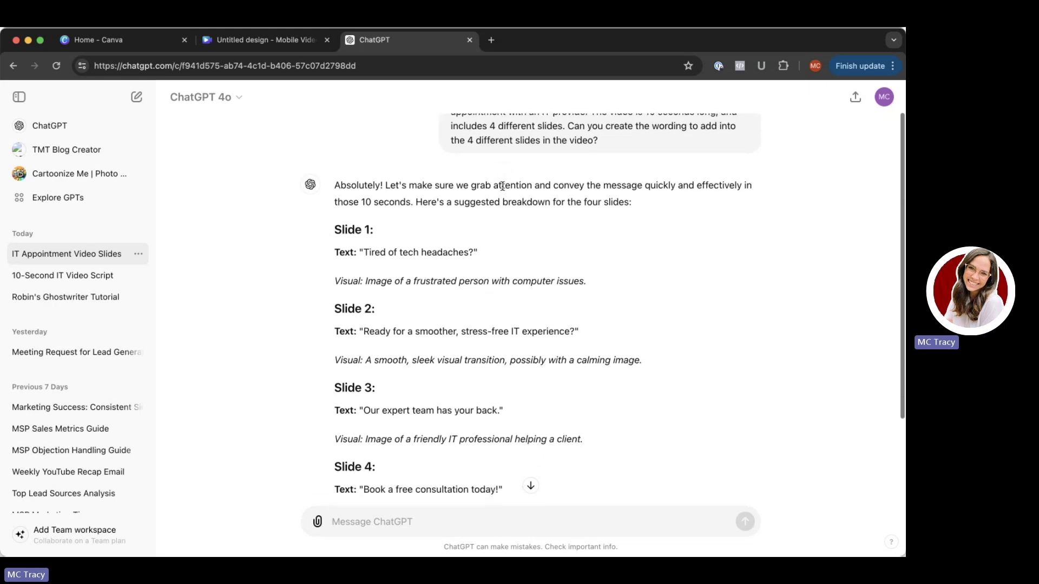
{"action": "scroll", "coordinate": [502, 186], "scroll_direction": "down", "scroll_amount": 2}
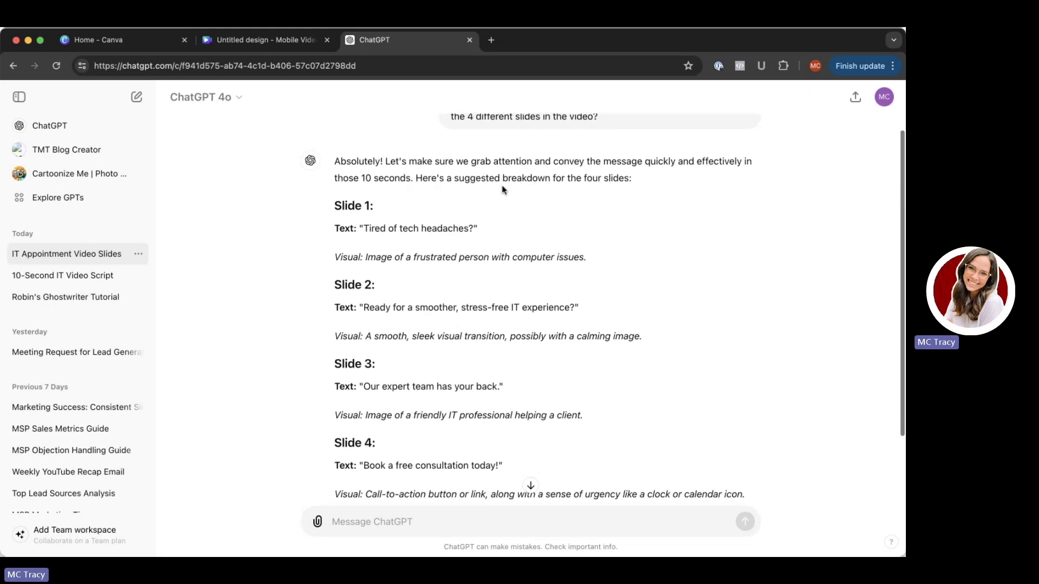
{"action": "scroll", "coordinate": [502, 190], "scroll_direction": "down", "scroll_amount": 2}
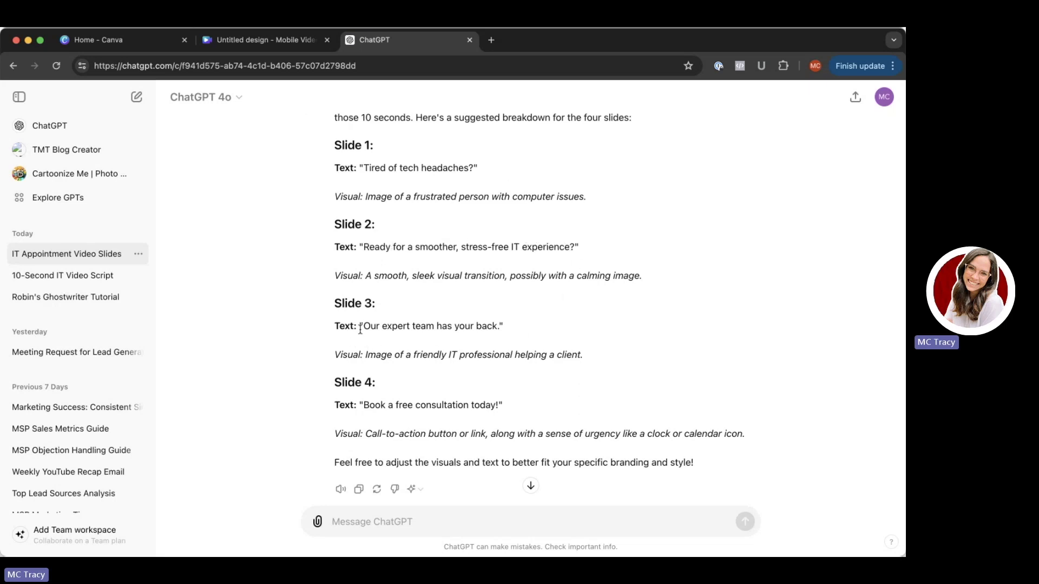
{"action": "scroll", "coordinate": [360, 329], "scroll_direction": "down", "scroll_amount": 2}
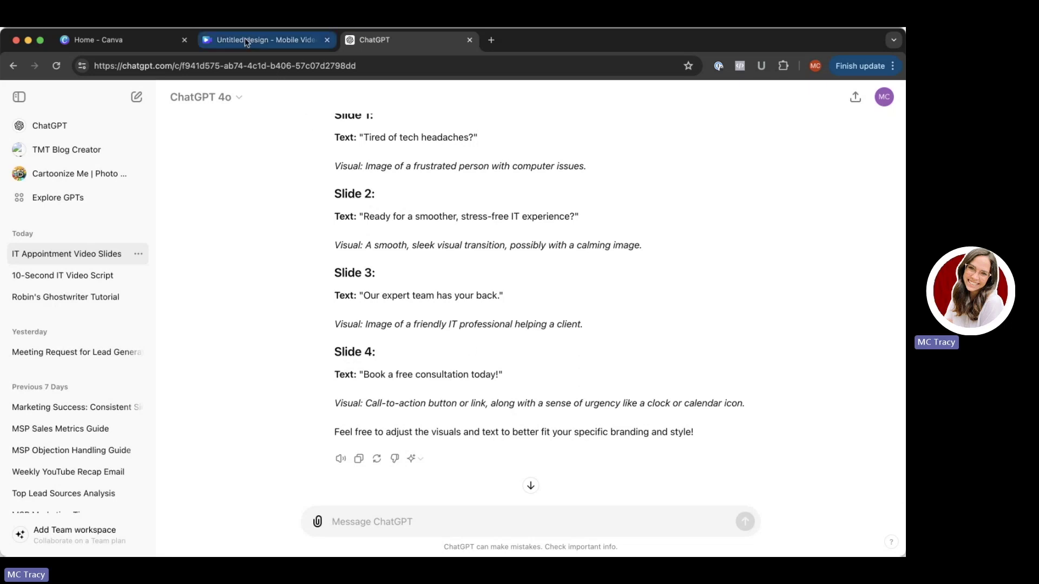
{"action": "scroll", "coordinate": [424, 179], "scroll_direction": "up", "scroll_amount": 1}
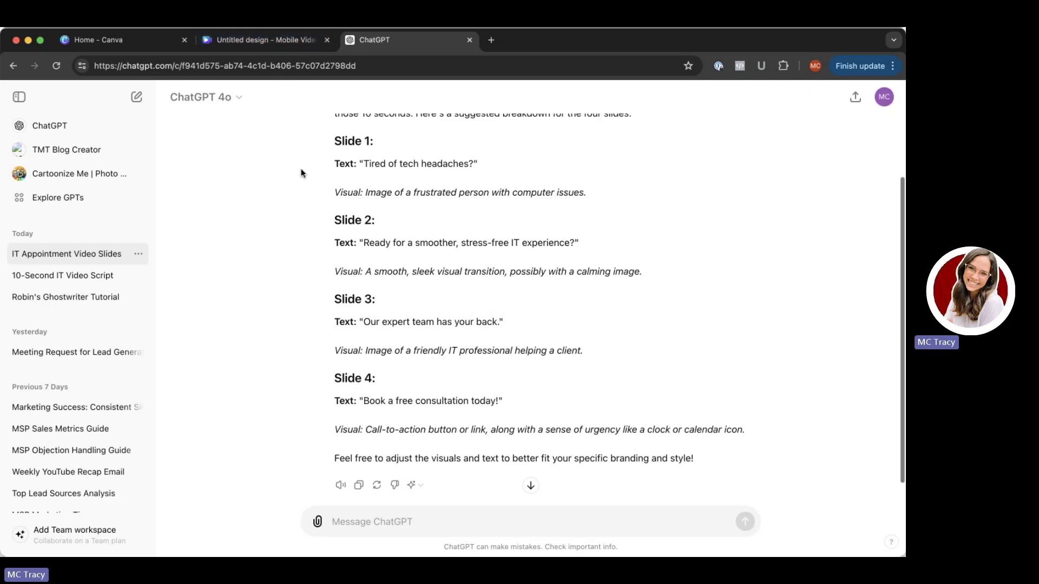
Back in Canva, replace the first page's text with "TIRED OF TECH HEADACHES?", following ChatGPT's Slide 1 wording.
{"action": "left_click", "coordinate": [281, 44]}
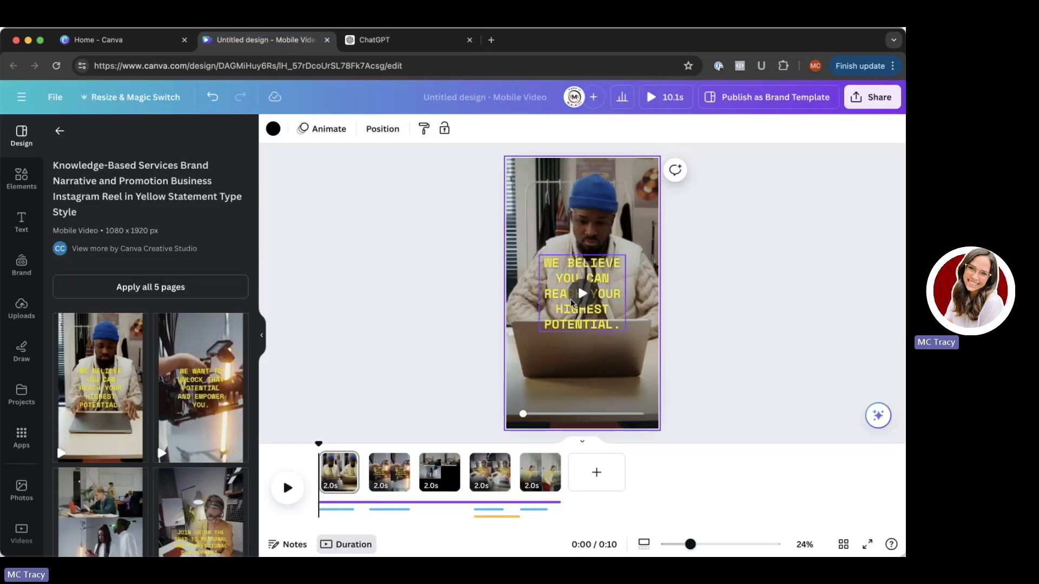
{"action": "double_click", "coordinate": [550, 304]}
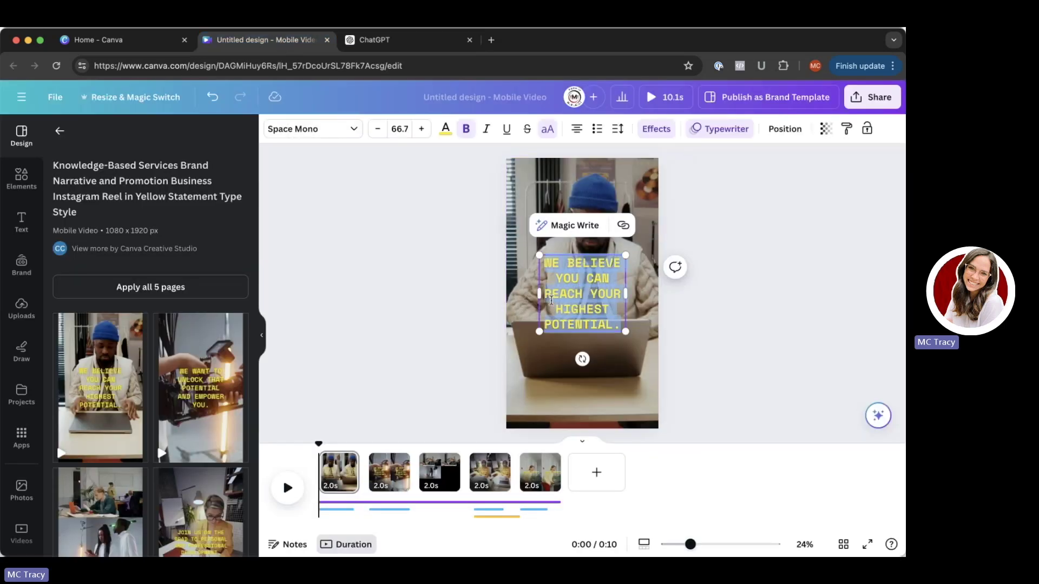
{"action": "type", "text": "TIRE"}
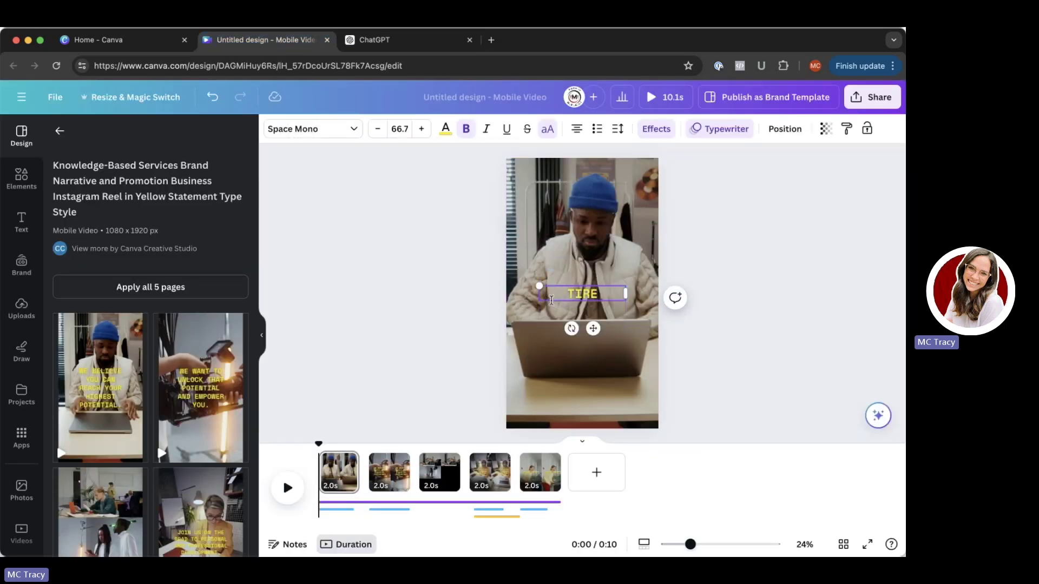
{"action": "type", "text": "D OF"}
{"action": "left_click", "coordinate": [404, 38]}
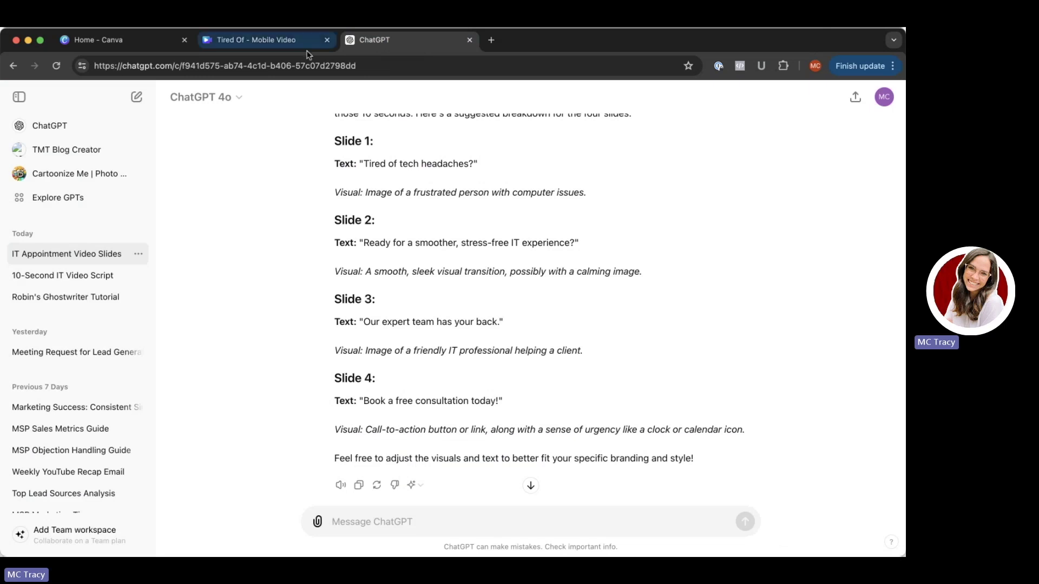
{"action": "left_click", "coordinate": [300, 49]}
{"action": "left_click", "coordinate": [618, 295]}
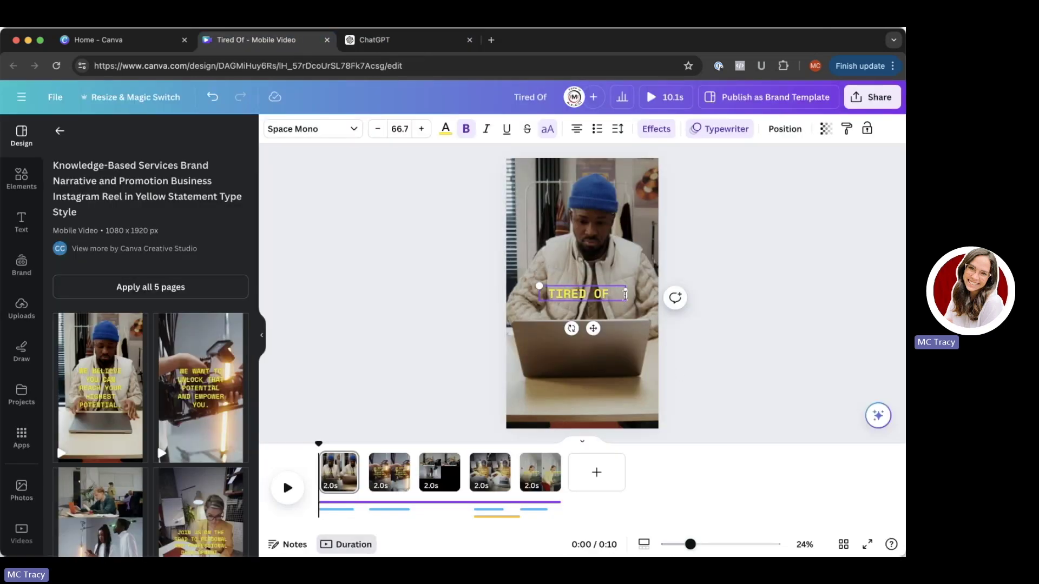
{"action": "type", "text": "TECH HEADACHES?"}
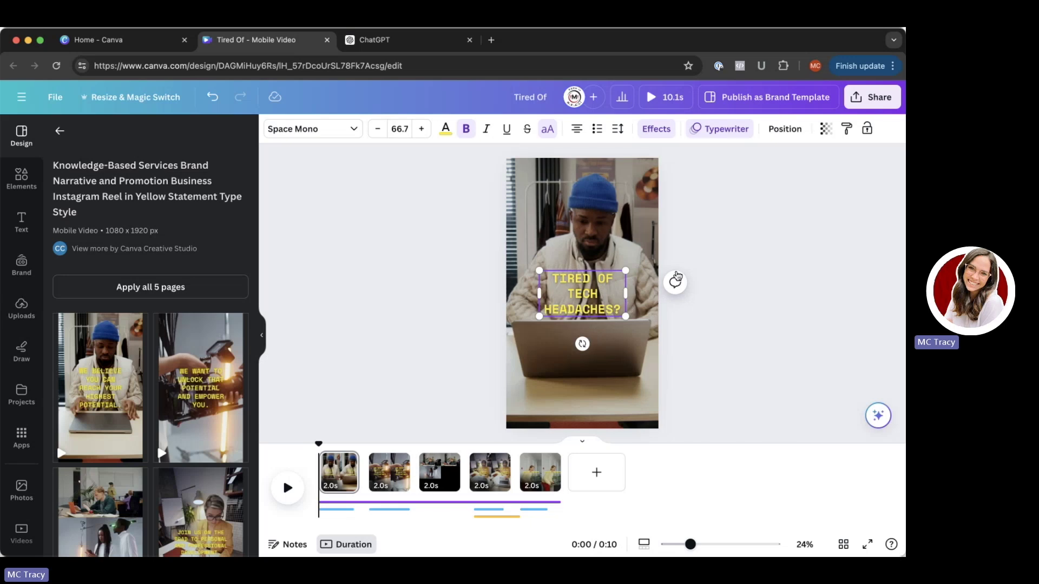
Replace the second page's text with ChatGPT's Slide 2 line "READY FOR A SMOOTHER, STRESS-FREE IT EXPERIENCE?" and widen its text box.
{"action": "left_click", "coordinate": [390, 470]}
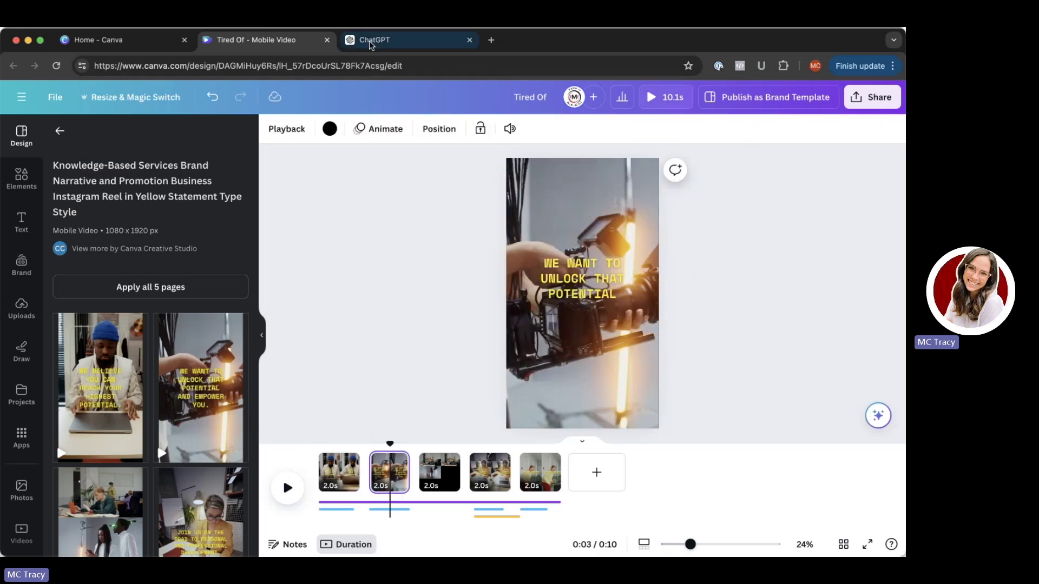
{"action": "left_click", "coordinate": [372, 43]}
{"action": "left_click_drag", "start_coordinate": [366, 243], "coordinate": [576, 242]}
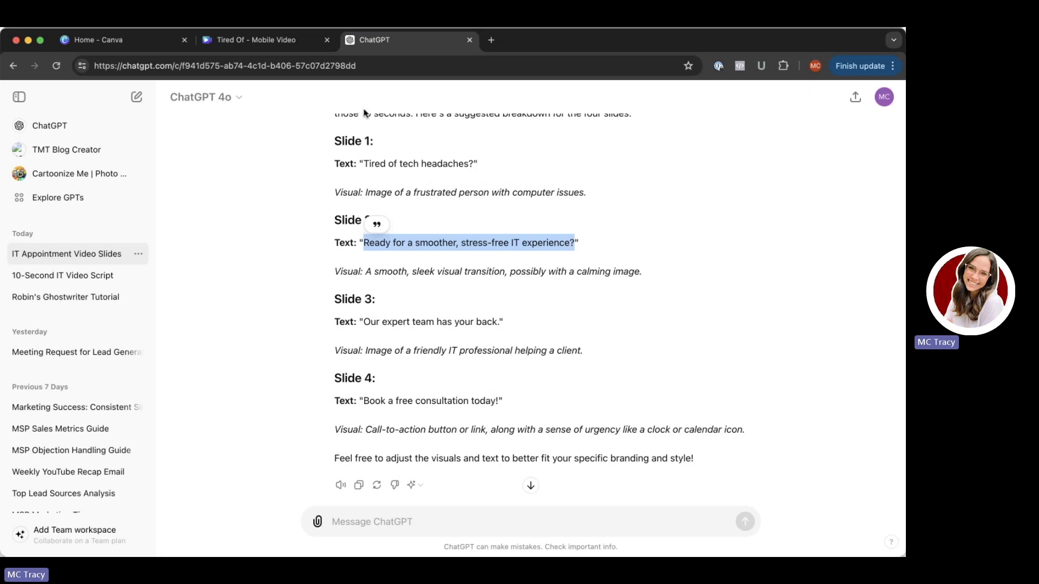
{"action": "left_click", "coordinate": [244, 40]}
{"action": "double_click", "coordinate": [569, 264]}
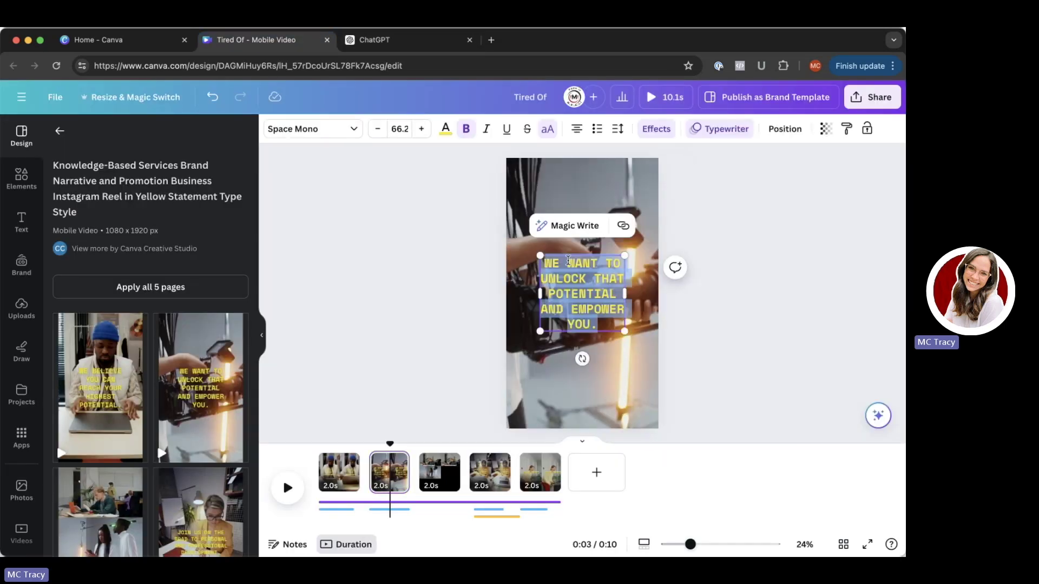
{"action": "type", "text": "READY FOR A SMOOTHER, STRESS-FREE IT EXPERIENCE?"}
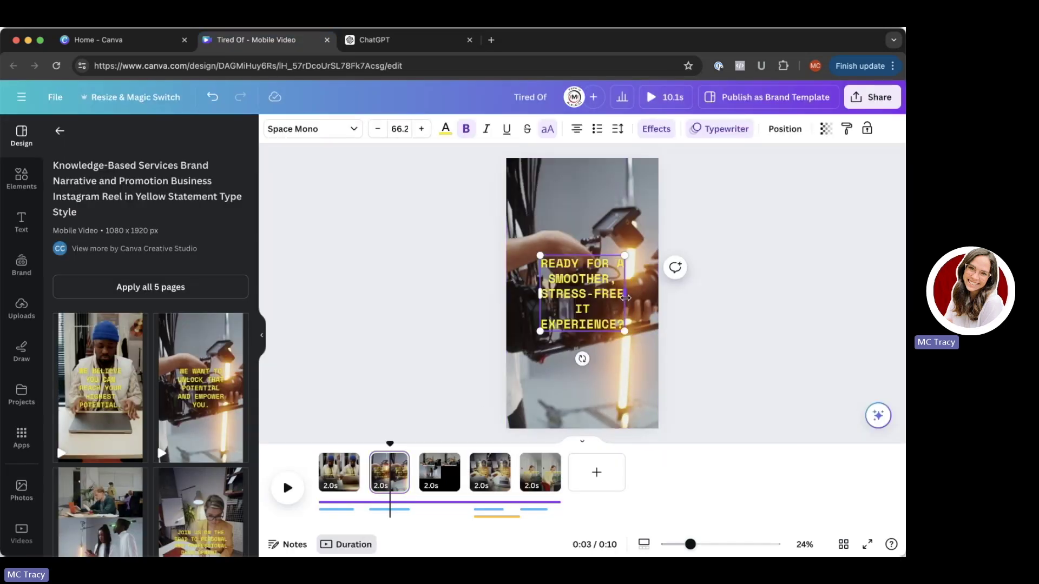
{"action": "left_click_drag", "start_coordinate": [628, 298], "coordinate": [651, 301]}
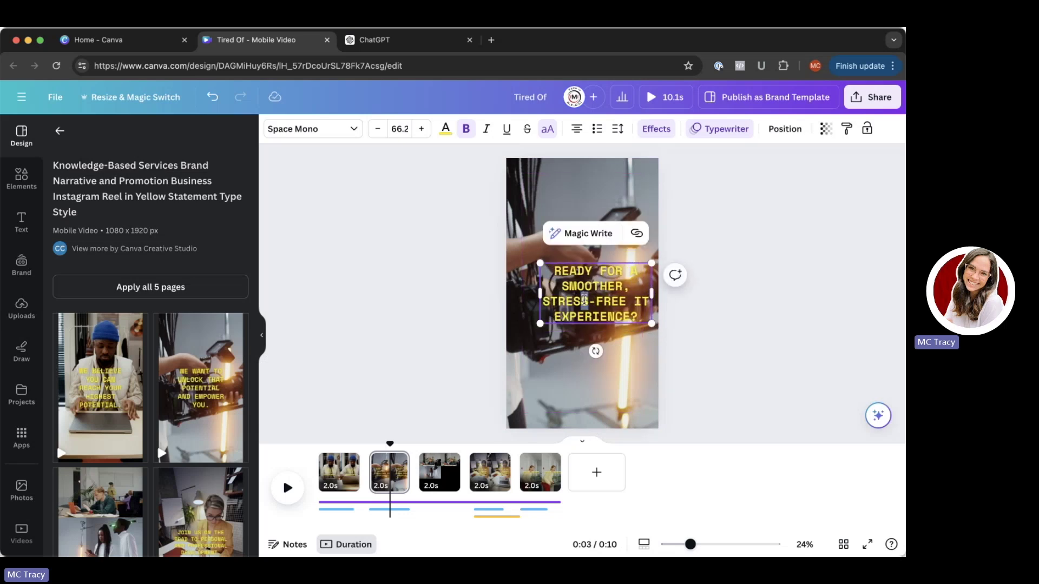
Reposition the second page's text box so it sits horizontally centred on the page.
{"action": "left_click", "coordinate": [753, 311]}
{"action": "left_click", "coordinate": [614, 302]}
{"action": "left_click_drag", "start_coordinate": [614, 302], "coordinate": [600, 299]}
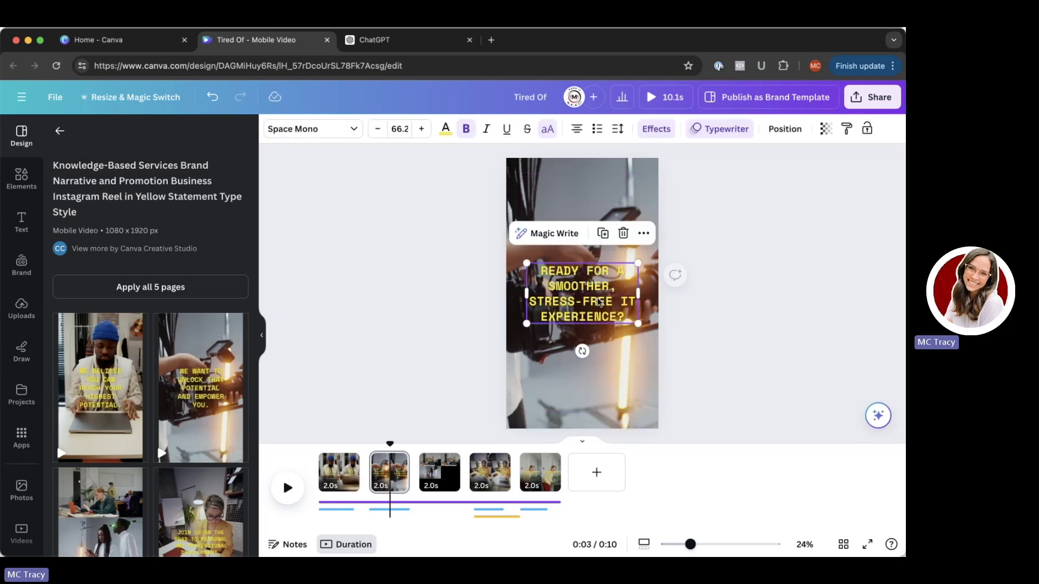
Replace the fourth page's text with ChatGPT's Slide 3 line "OUR EXPERT TEAM HAS YOUR BACK.".
{"action": "left_click", "coordinate": [438, 472]}
{"action": "left_click", "coordinate": [490, 473]}
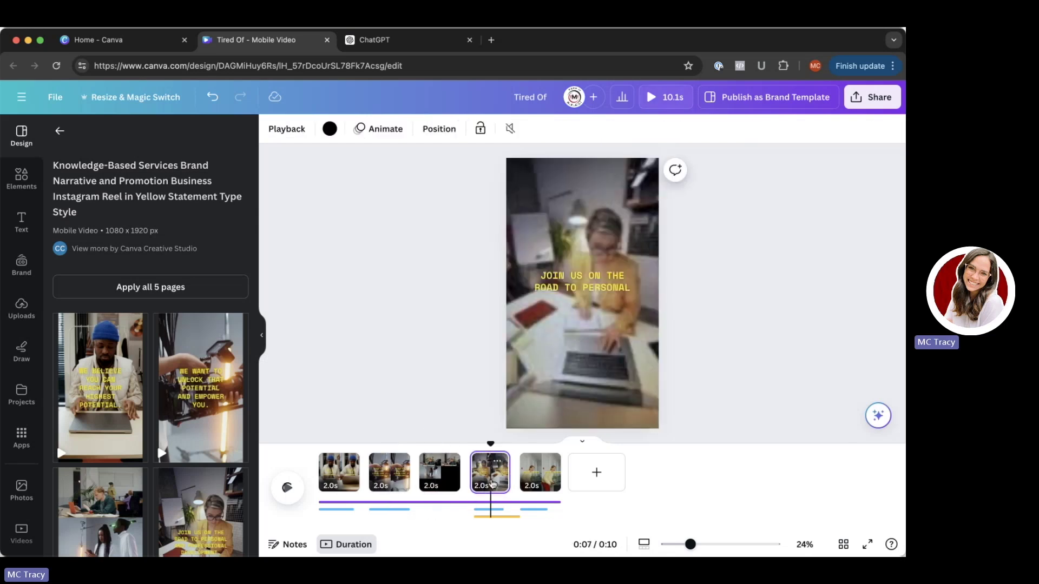
{"action": "left_click", "coordinate": [591, 297]}
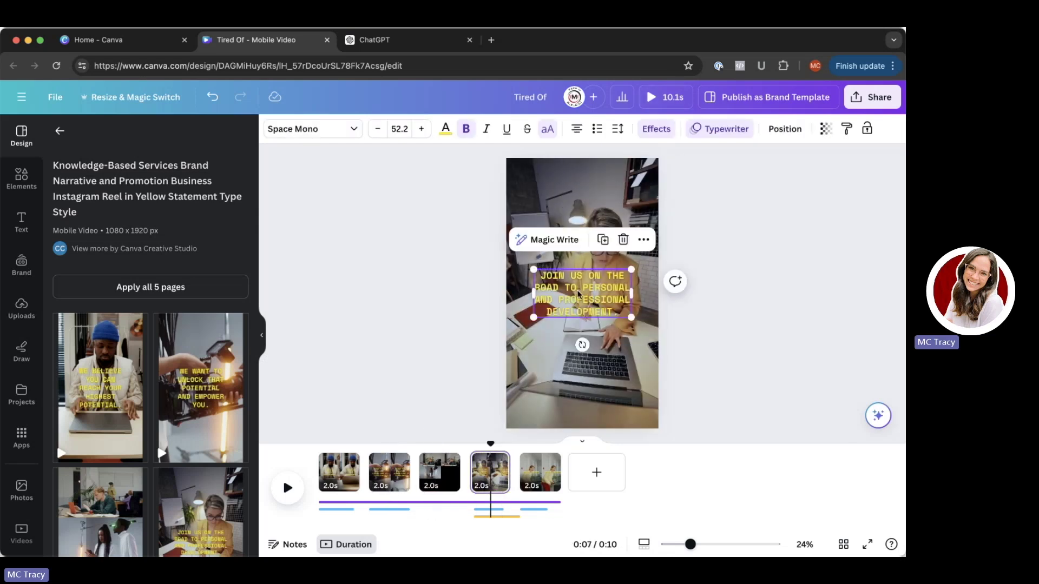
{"action": "left_click", "coordinate": [374, 39]}
{"action": "left_click_drag", "start_coordinate": [364, 322], "coordinate": [498, 325]}
{"action": "left_click", "coordinate": [506, 326]}
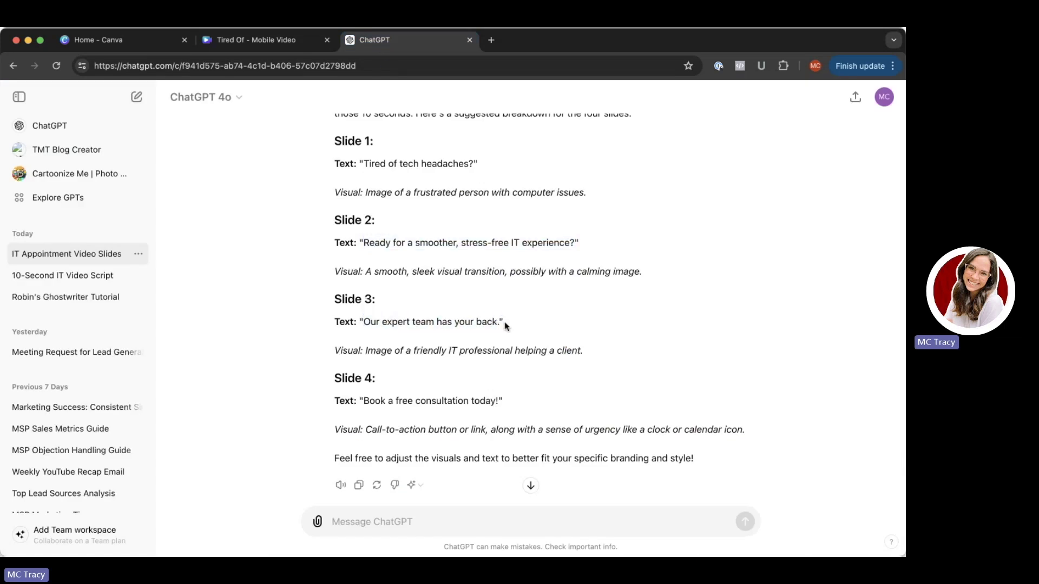
{"action": "left_click_drag", "start_coordinate": [499, 321], "coordinate": [366, 319]}
{"action": "left_click", "coordinate": [254, 40]}
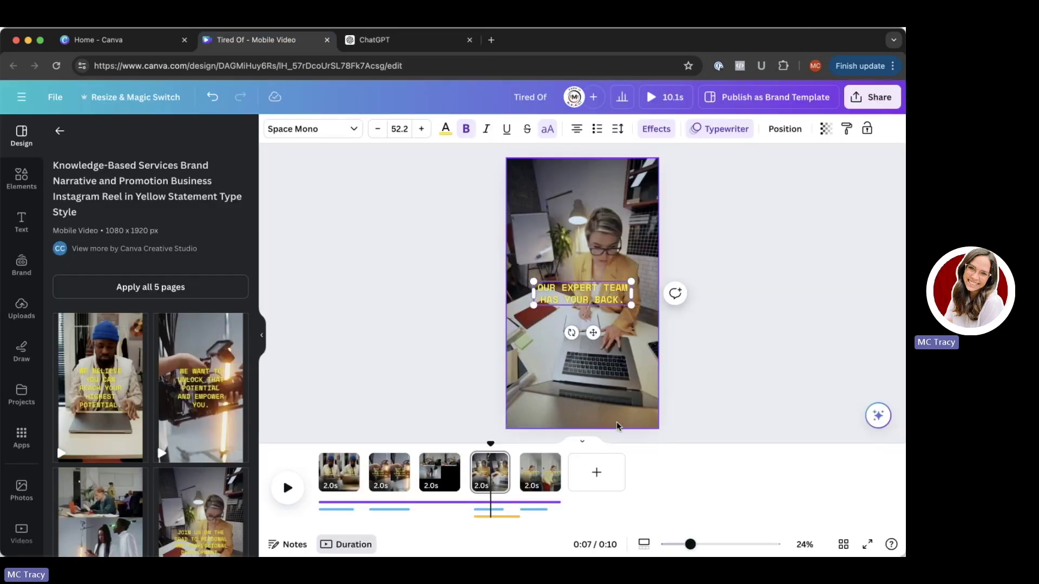
Copy the Slide 4 line "Book a free consultation today!" from ChatGPT and return to the last page in Canva.
{"action": "left_click", "coordinate": [537, 471]}
{"action": "left_click", "coordinate": [402, 41]}
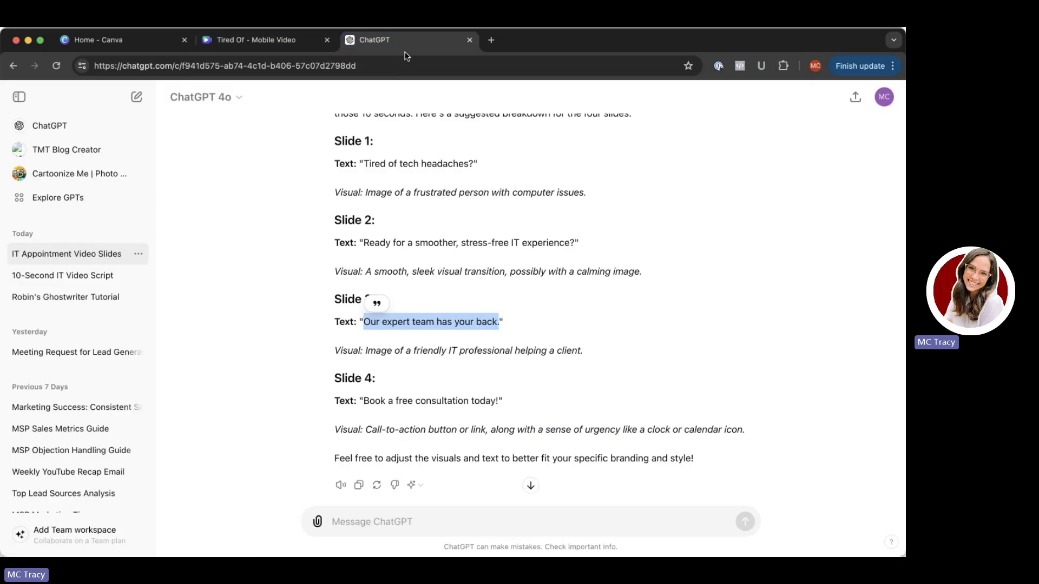
{"action": "left_click_drag", "start_coordinate": [499, 400], "coordinate": [364, 400]}
{"action": "key", "text": "super+c"}
{"action": "left_click", "coordinate": [254, 40]}
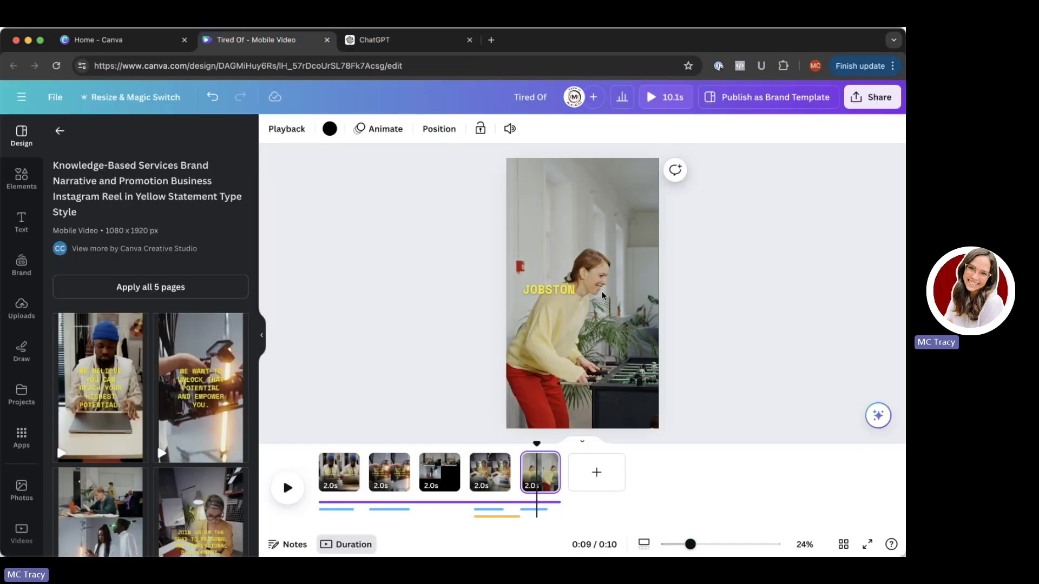
Replace the last page's company name and web address with "BOOK A FREE CONSULTATION TODAY!".
{"action": "left_click", "coordinate": [602, 292]}
{"action": "left_click", "coordinate": [589, 293]}
{"action": "left_click", "coordinate": [589, 293]}
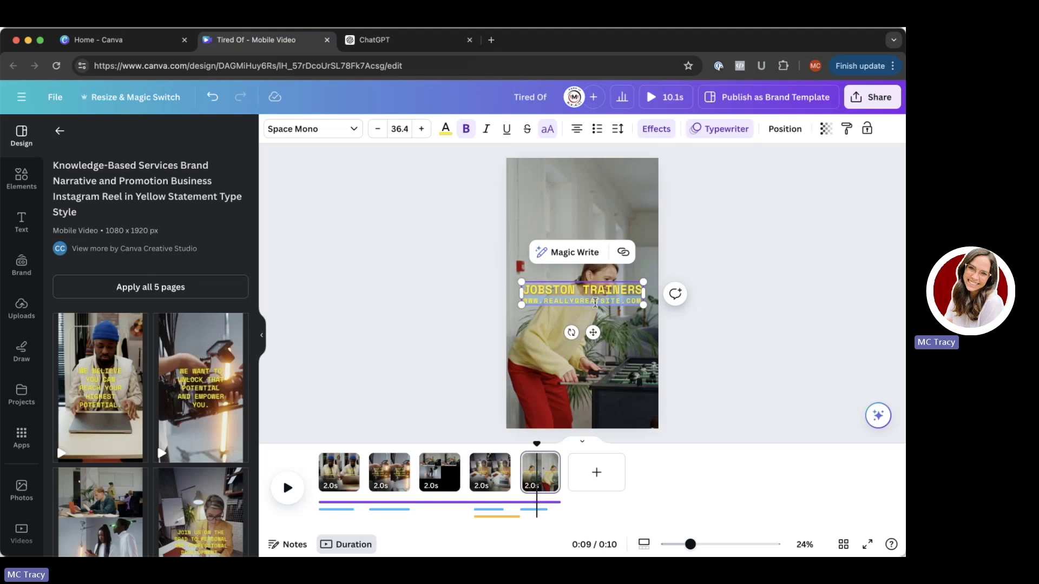
{"action": "triple_click", "coordinate": [578, 292]}
{"action": "key", "text": "super+v"}
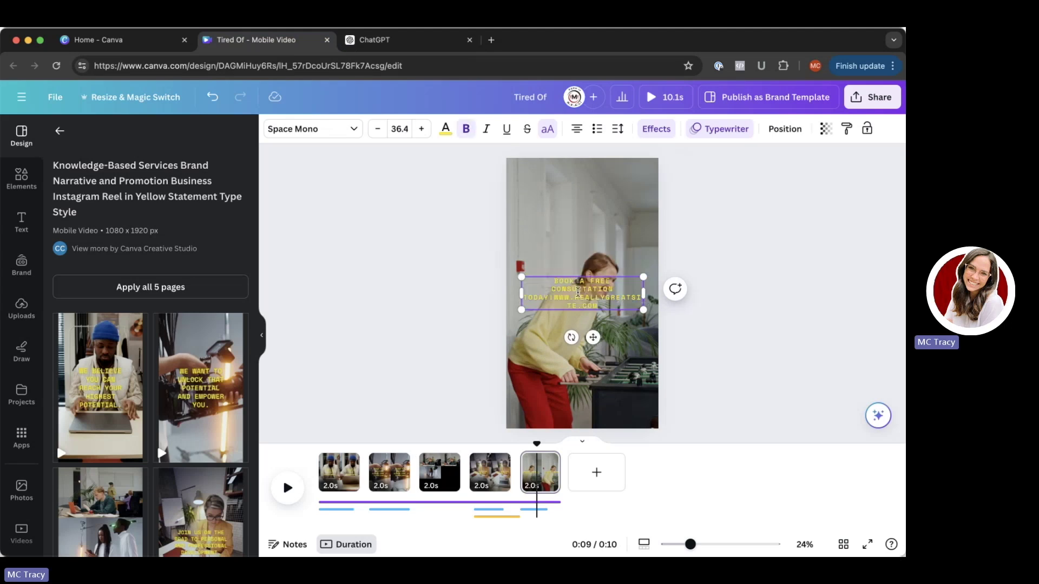
{"action": "left_click_drag", "start_coordinate": [610, 304], "coordinate": [555, 299]}
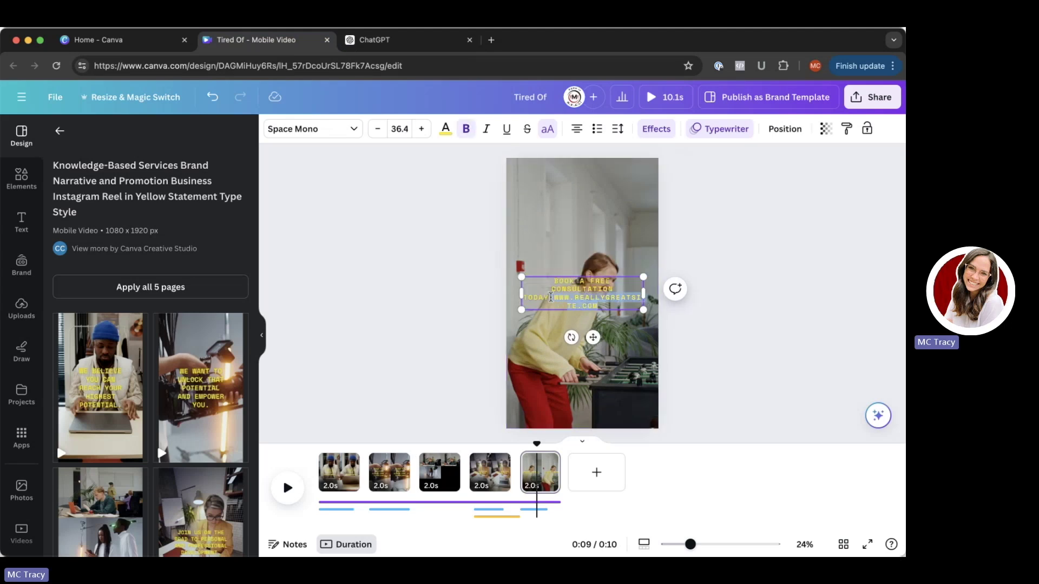
{"action": "key", "text": "BackSpace"}
{"action": "type", "text": "!"}
Increase the font size of the last page's consultation text to 53.4.
{"action": "triple_click", "coordinate": [594, 295]}
{"action": "left_click", "coordinate": [422, 129]}
{"action": "left_click", "coordinate": [422, 129]}
{"action": "left_click", "coordinate": [422, 128]}
{"action": "left_click", "coordinate": [421, 129]}
{"action": "left_click", "coordinate": [421, 129]}
{"action": "left_click", "coordinate": [421, 129]}
{"action": "left_click", "coordinate": [422, 129]}
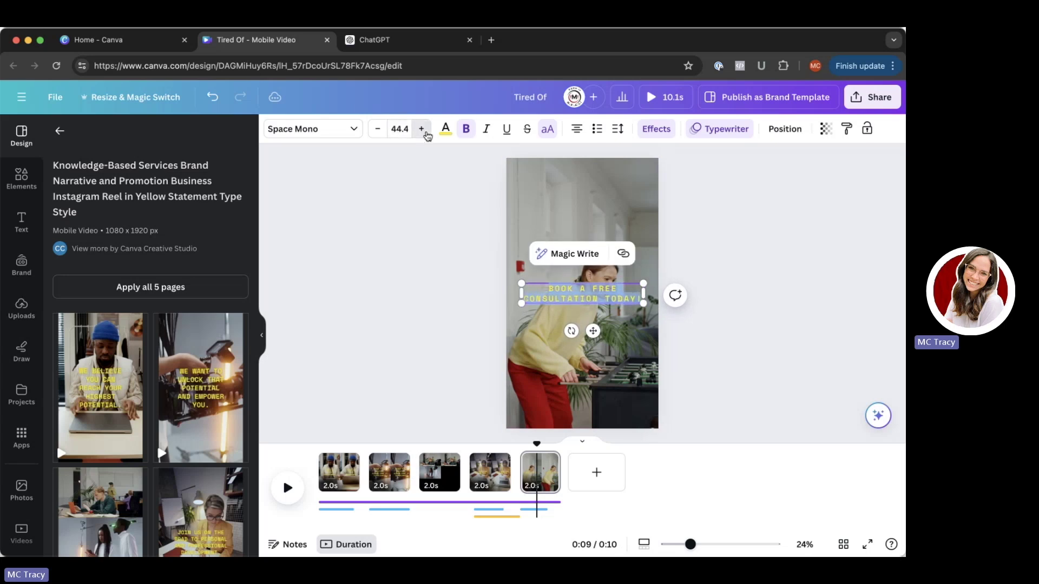
{"action": "left_click", "coordinate": [421, 129]}
{"action": "left_click", "coordinate": [422, 129]}
{"action": "double_click", "coordinate": [422, 129]}
{"action": "left_click", "coordinate": [422, 129]}
{"action": "double_click", "coordinate": [425, 133]}
{"action": "left_click", "coordinate": [426, 132]}
{"action": "double_click", "coordinate": [425, 133]}
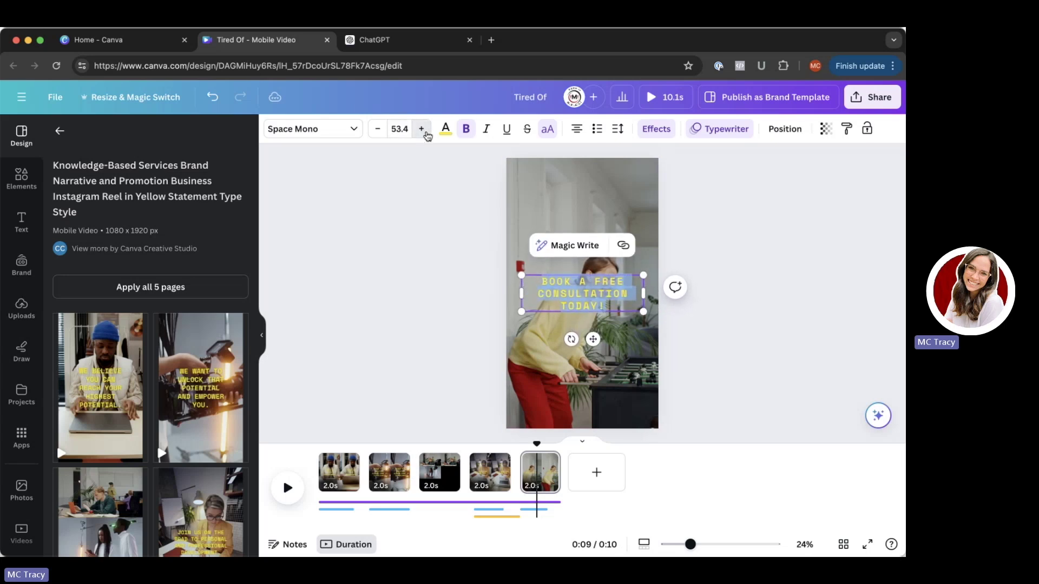
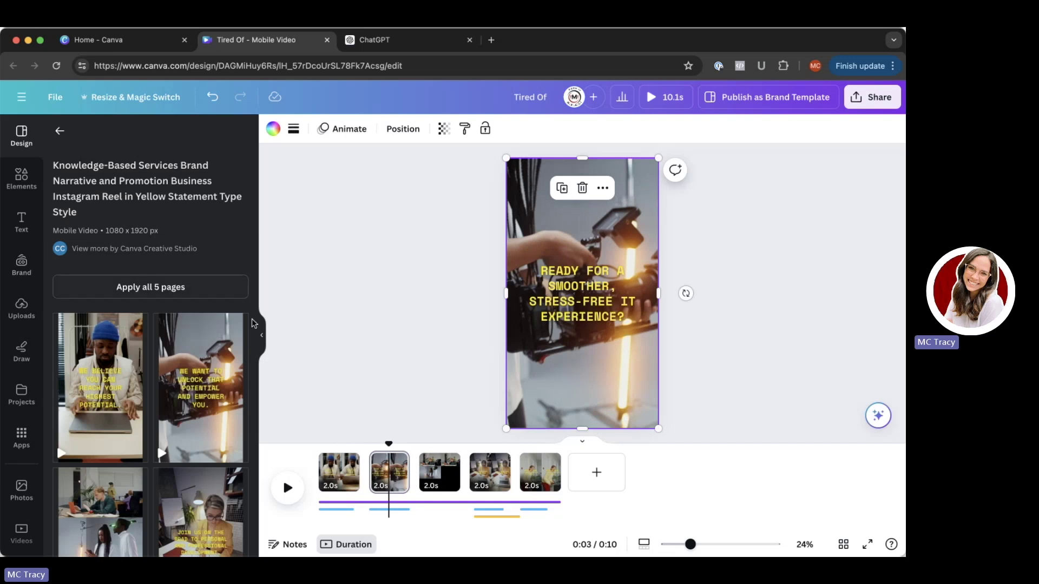
Search the elements for "computer" and show only the video results.
{"action": "left_click", "coordinate": [22, 177]}
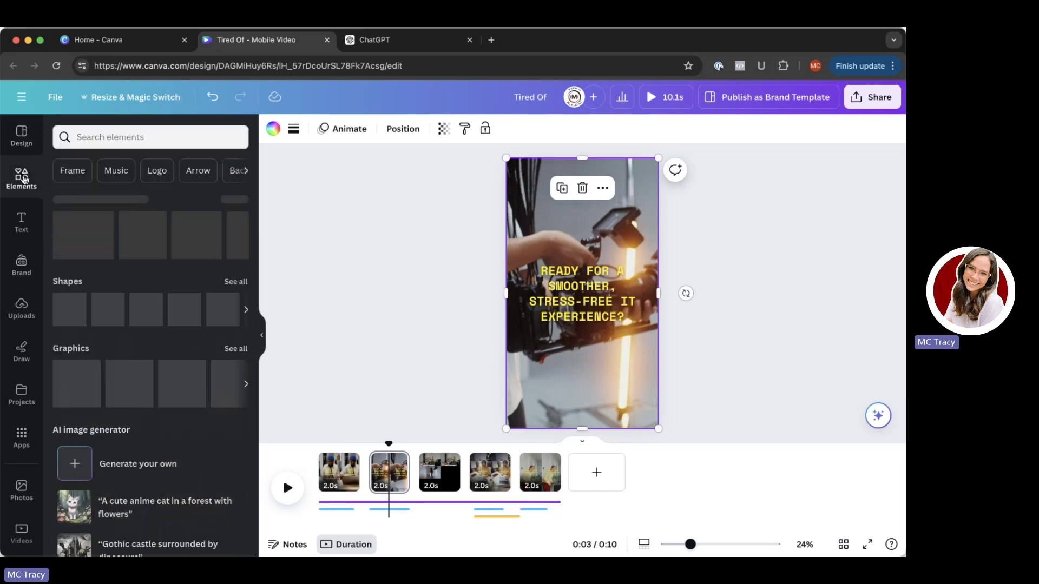
{"action": "left_click", "coordinate": [133, 136]}
{"action": "type", "text": "comput"}
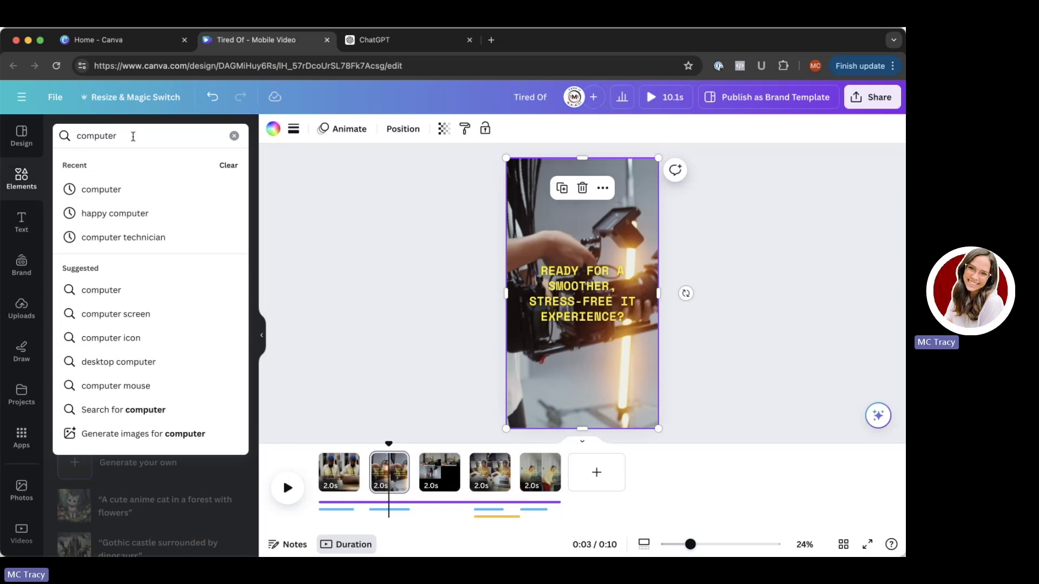
{"action": "type", "text": "er"}
{"action": "key", "text": "Return"}
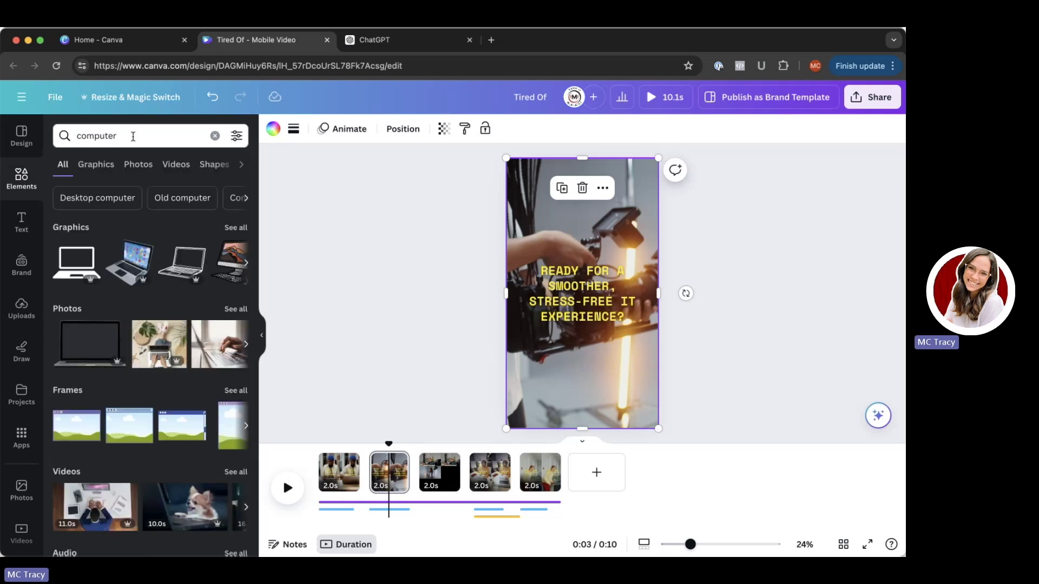
{"action": "left_click", "coordinate": [177, 164]}
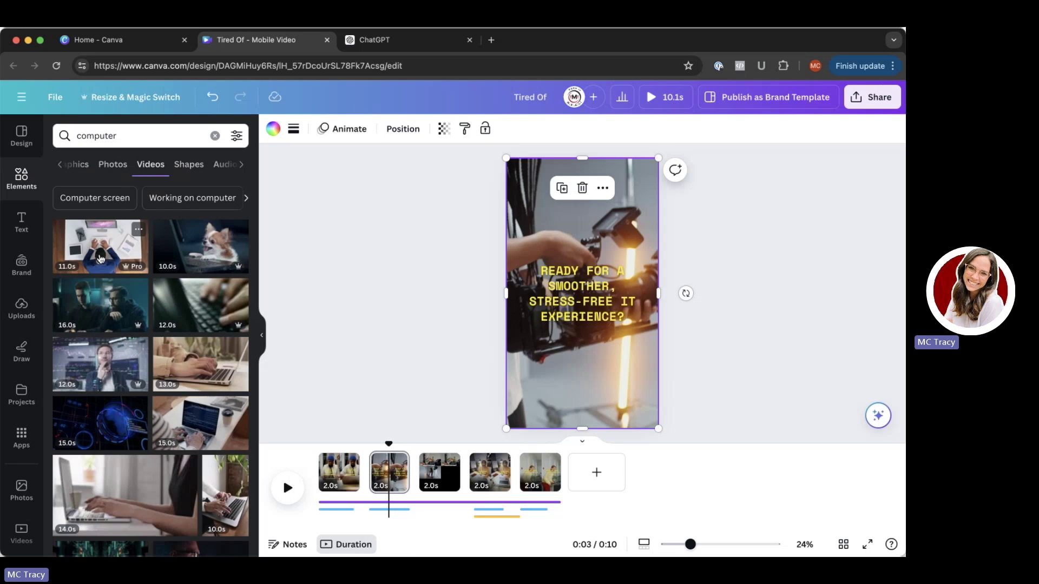
Replace the second page's background with the 7-second clip of someone typing on a laptop and shorten the page to 2.2 seconds.
{"action": "scroll", "coordinate": [207, 292], "scroll_direction": "down", "scroll_amount": 2}
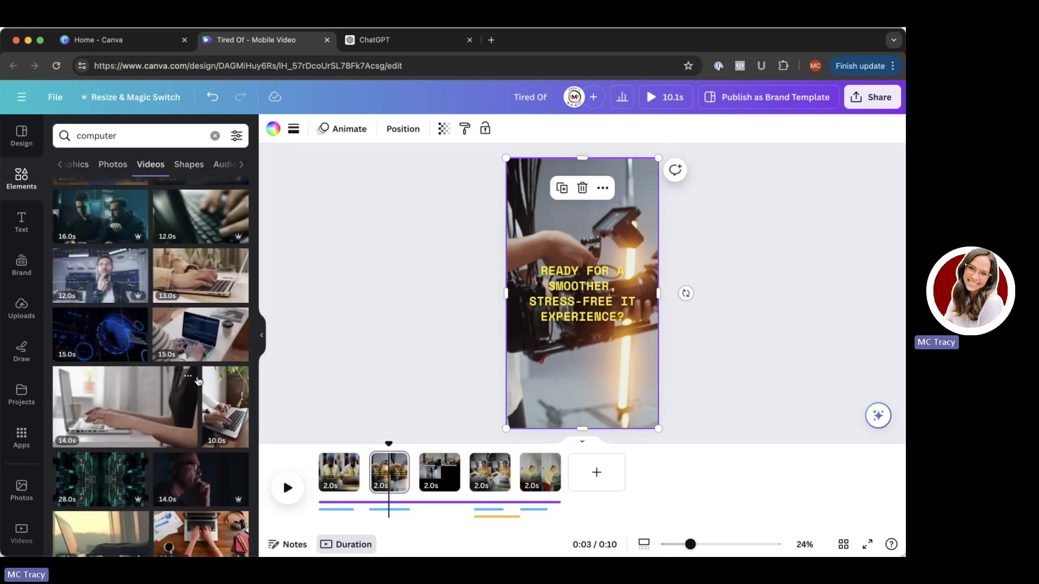
{"action": "scroll", "coordinate": [228, 313], "scroll_direction": "down", "scroll_amount": 2}
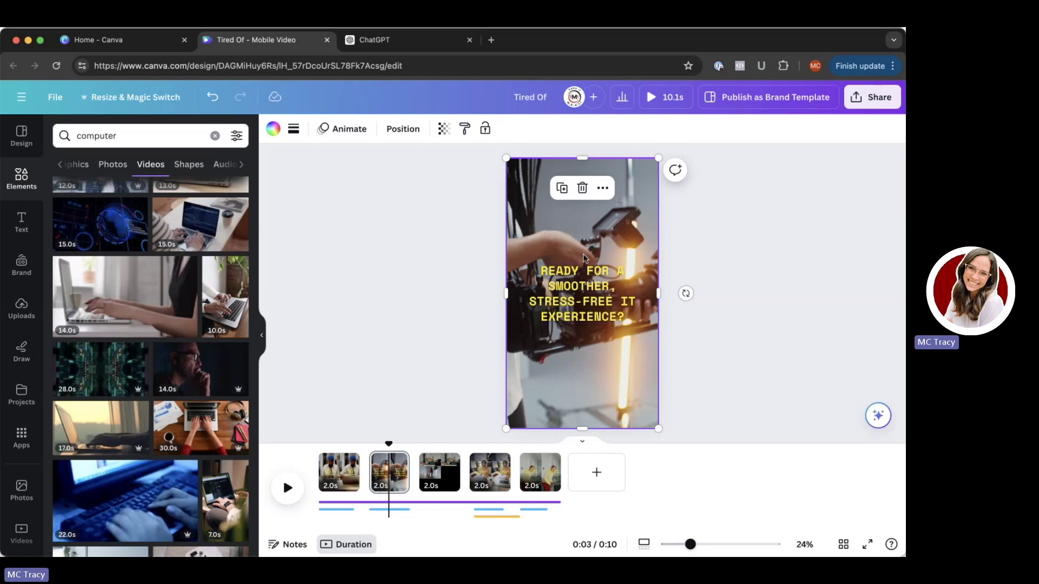
{"action": "scroll", "coordinate": [190, 407], "scroll_direction": "down", "scroll_amount": 1}
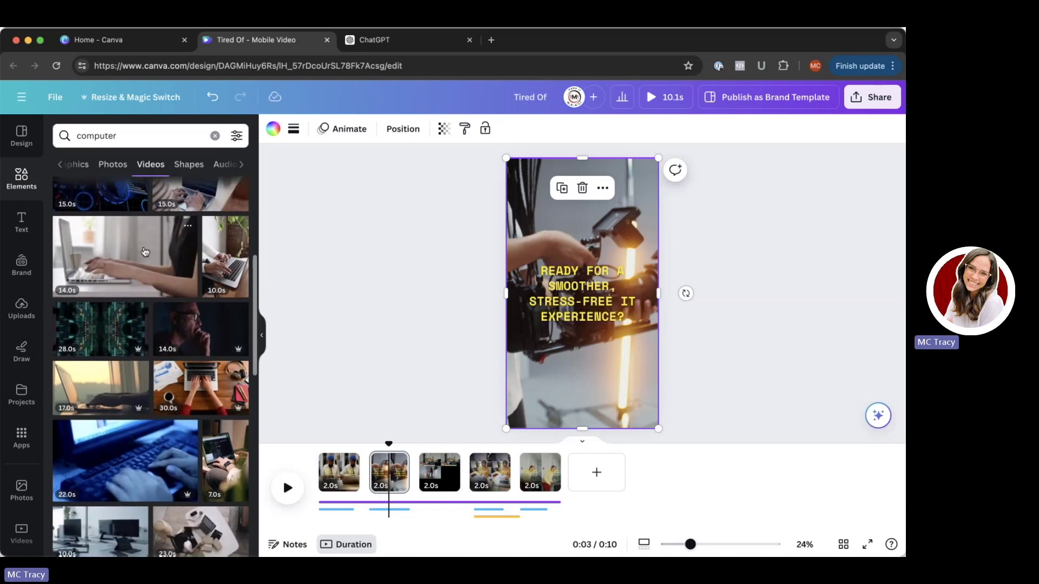
{"action": "scroll", "coordinate": [143, 254], "scroll_direction": "down", "scroll_amount": 4}
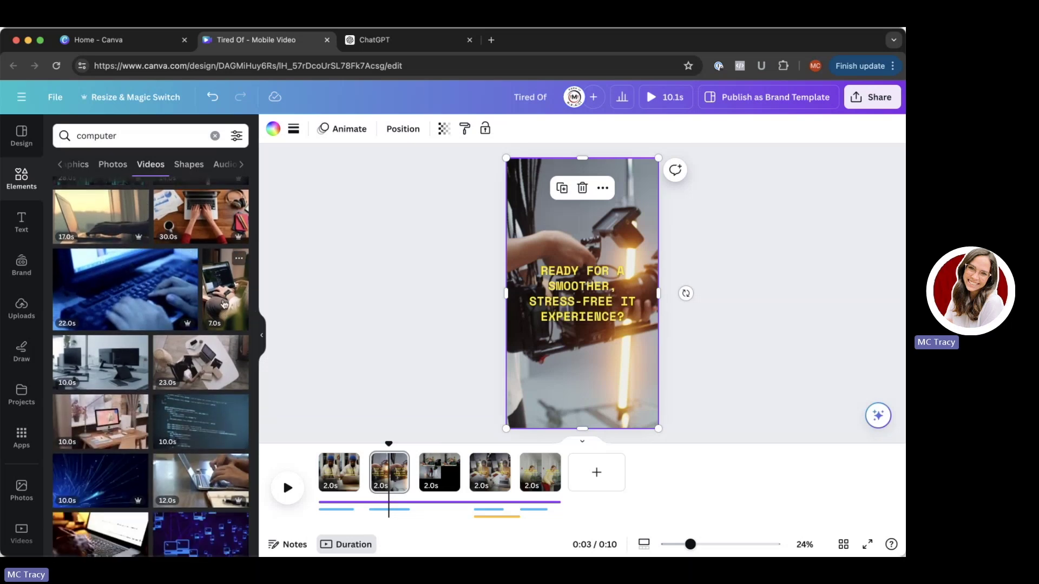
{"action": "left_click_drag", "start_coordinate": [219, 304], "coordinate": [518, 187]}
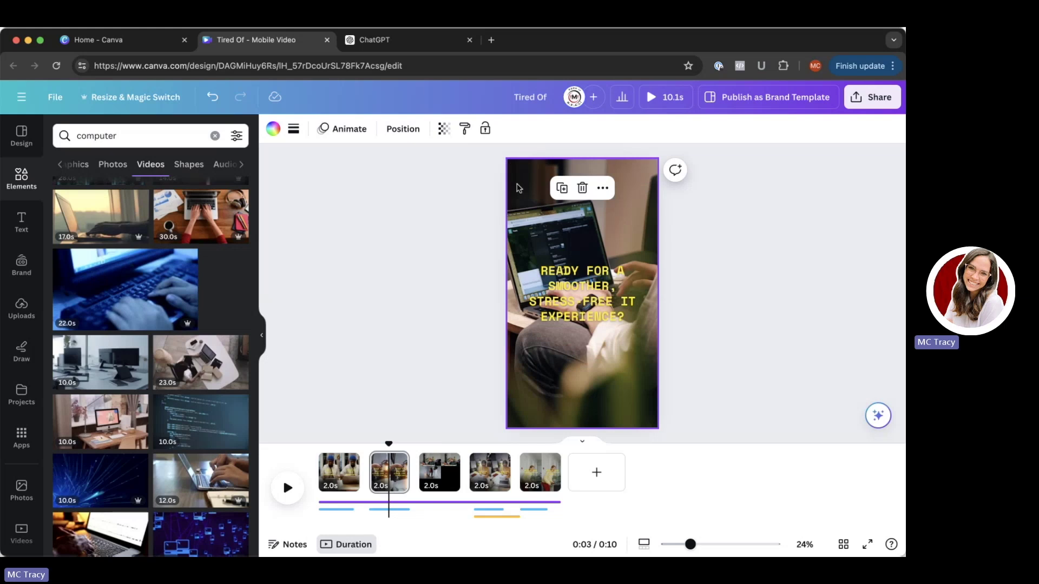
{"action": "left_click_drag", "start_coordinate": [518, 186], "coordinate": [518, 187]}
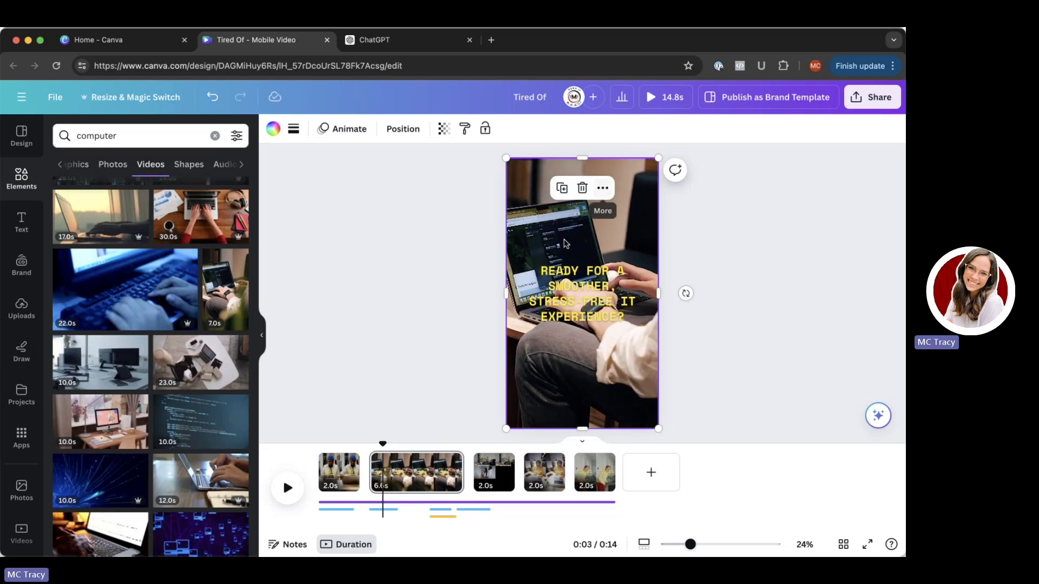
{"action": "left_click_drag", "start_coordinate": [463, 477], "coordinate": [397, 486]}
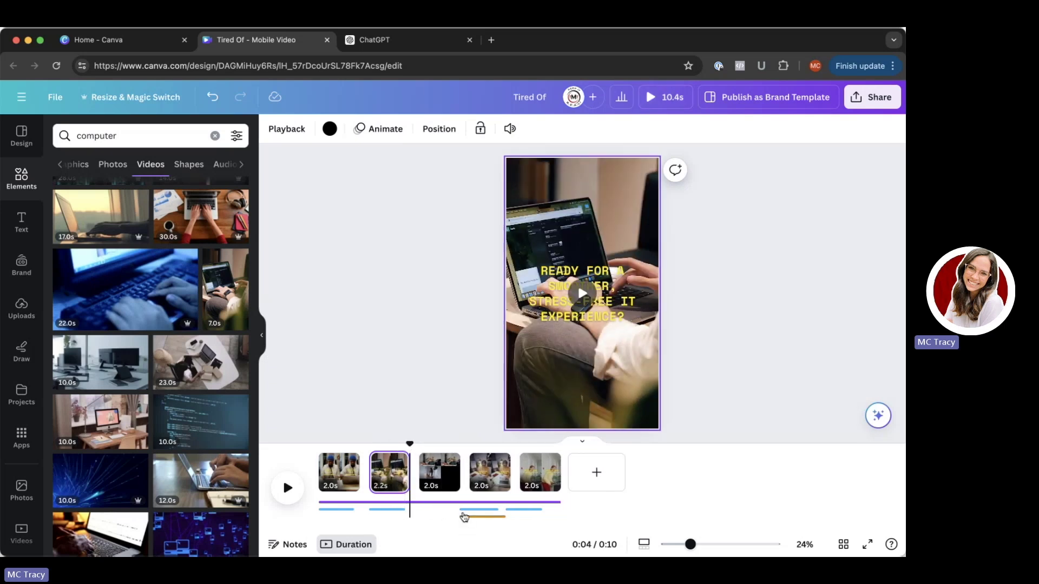
Replace the lowest of the third page's three videos with the 23-second overhead clip of a person working at a desk.
{"action": "left_click", "coordinate": [441, 482]}
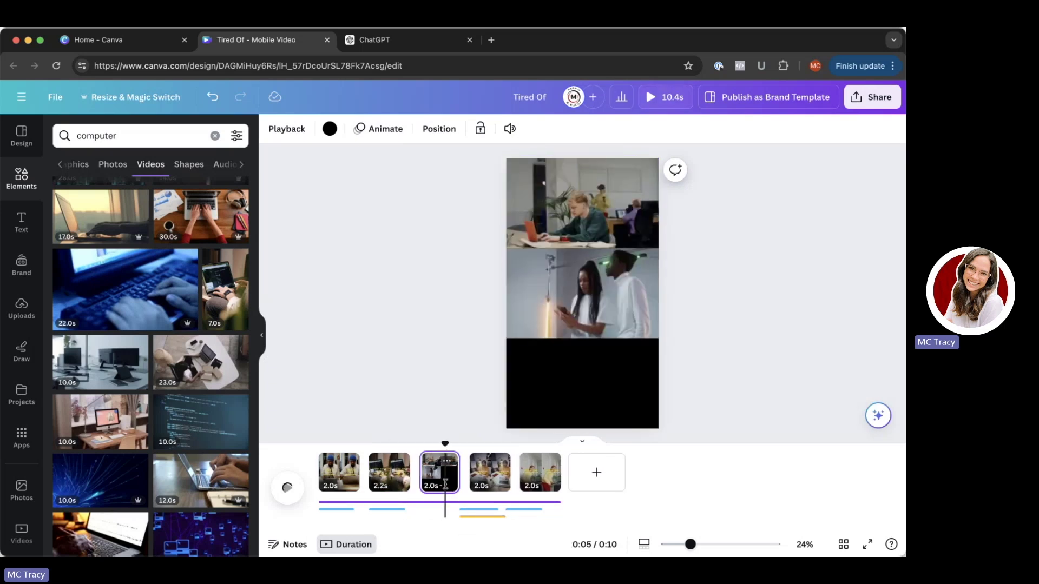
{"action": "left_click", "coordinate": [610, 216]}
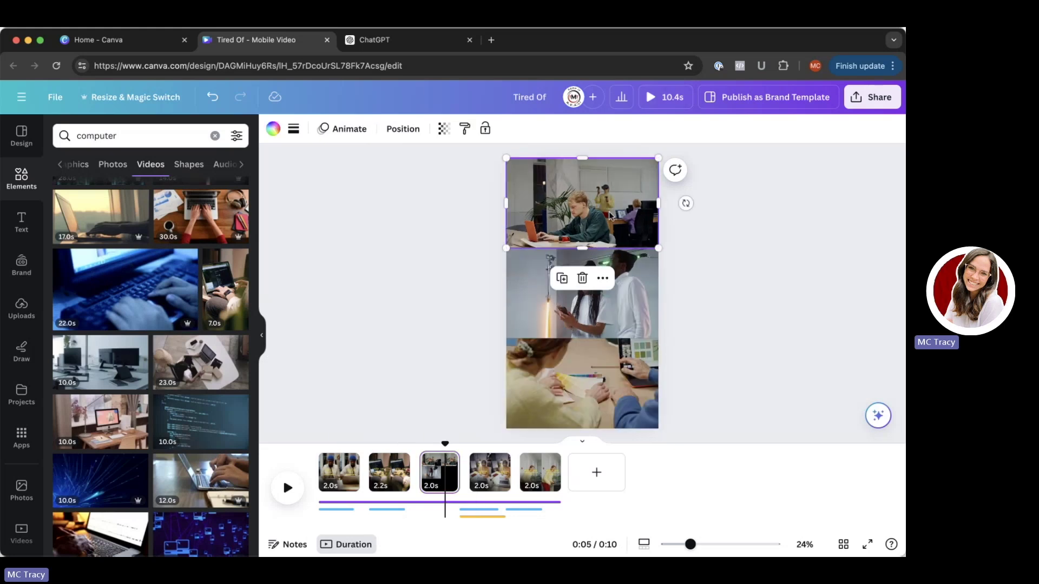
{"action": "left_click", "coordinate": [636, 313]}
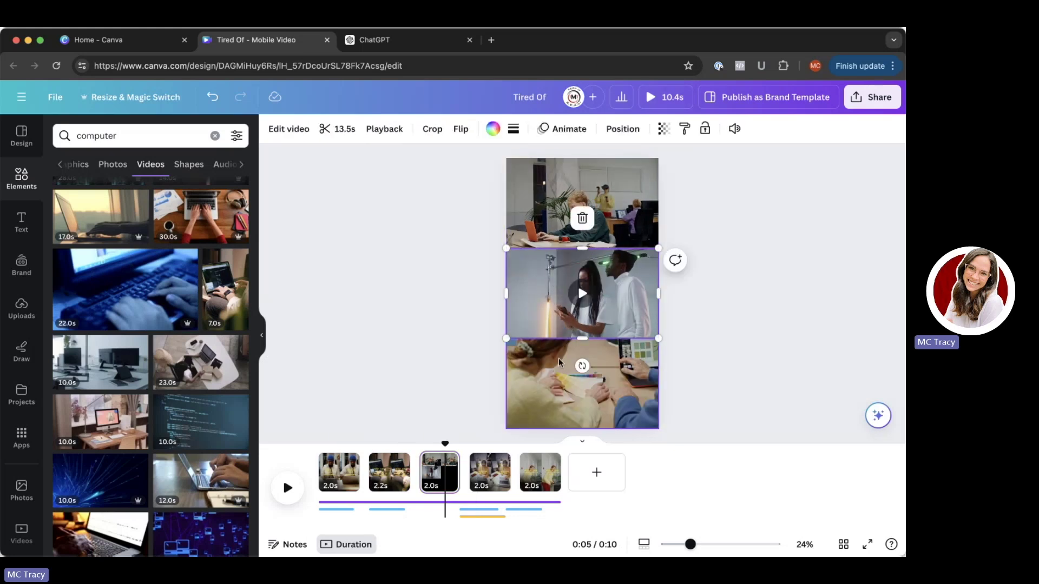
{"action": "left_click", "coordinate": [628, 396]}
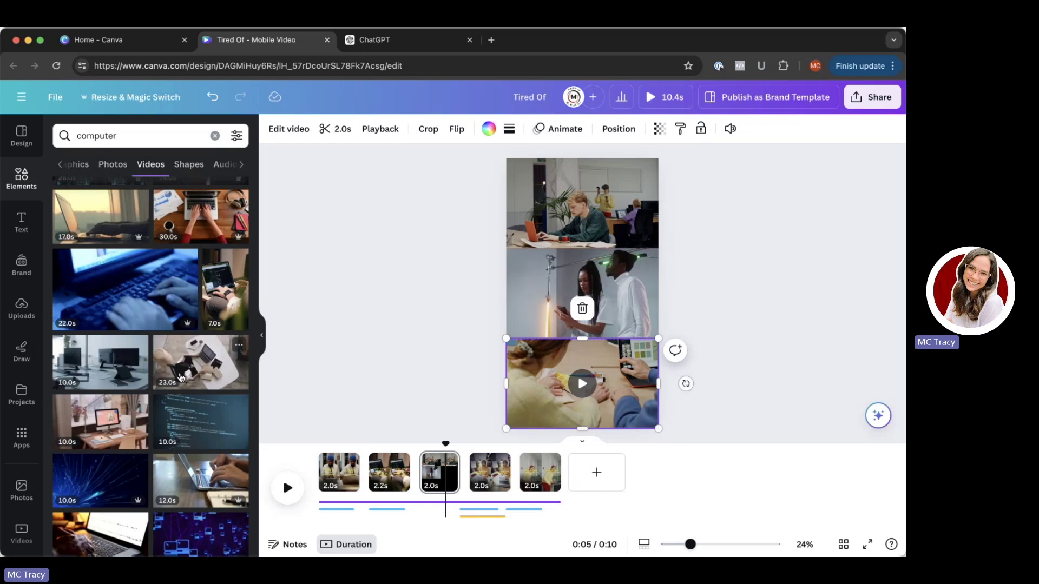
{"action": "scroll", "coordinate": [181, 377], "scroll_direction": "down", "scroll_amount": 2}
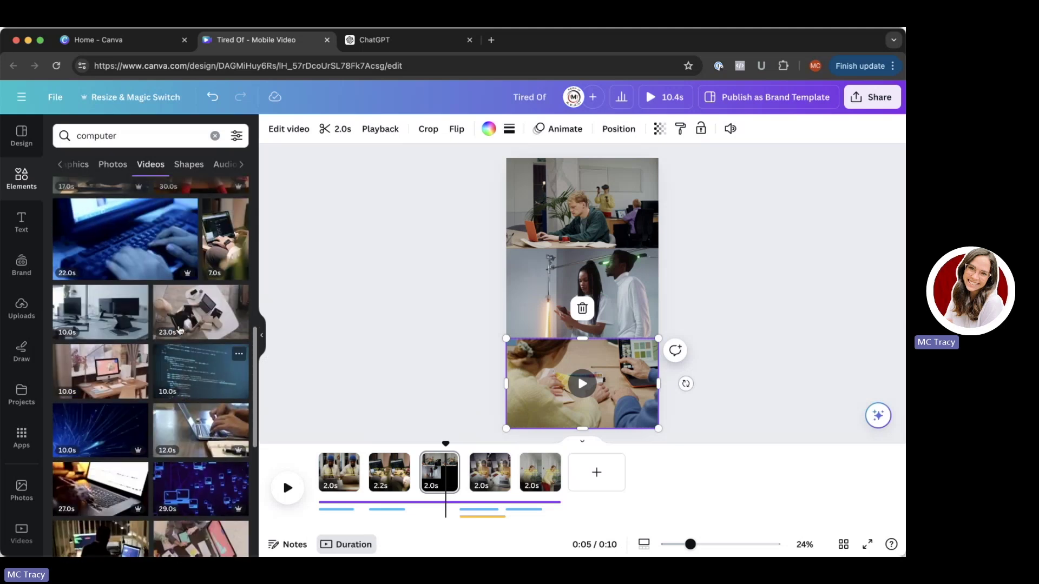
{"action": "left_click_drag", "start_coordinate": [169, 309], "coordinate": [518, 375]}
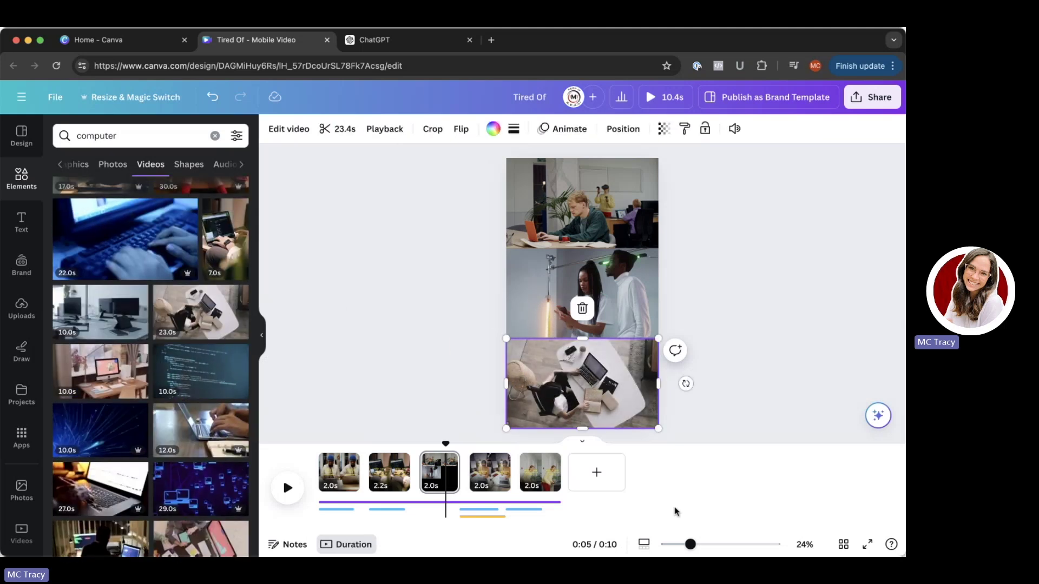
Replace the last page's background with the 24-second clip of a man leaning over a laptop and shorten the page to 2.7 seconds.
{"action": "left_click", "coordinate": [496, 481]}
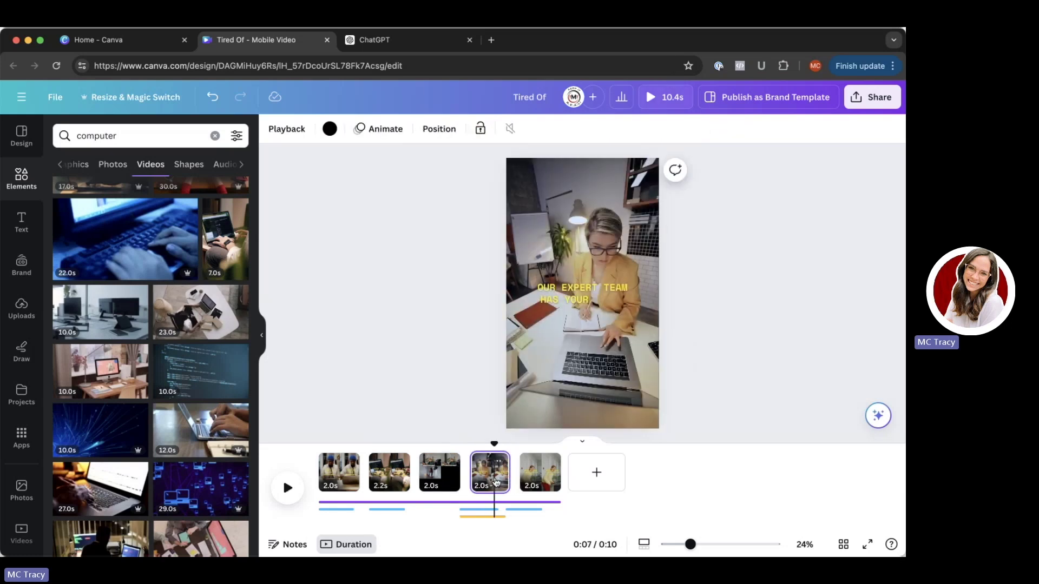
{"action": "left_click", "coordinate": [551, 487]}
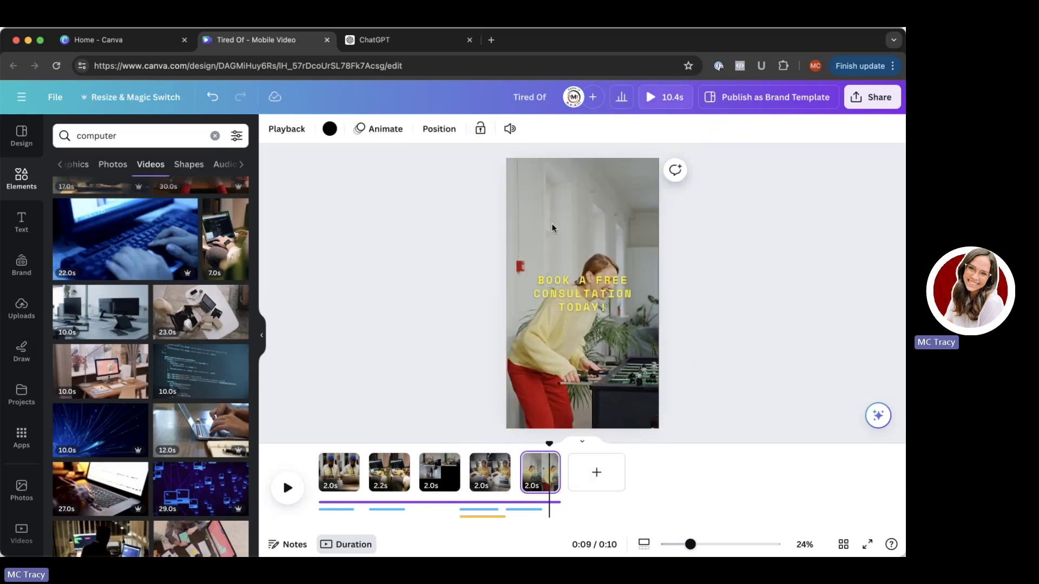
{"action": "scroll", "coordinate": [115, 426], "scroll_direction": "down", "scroll_amount": 6}
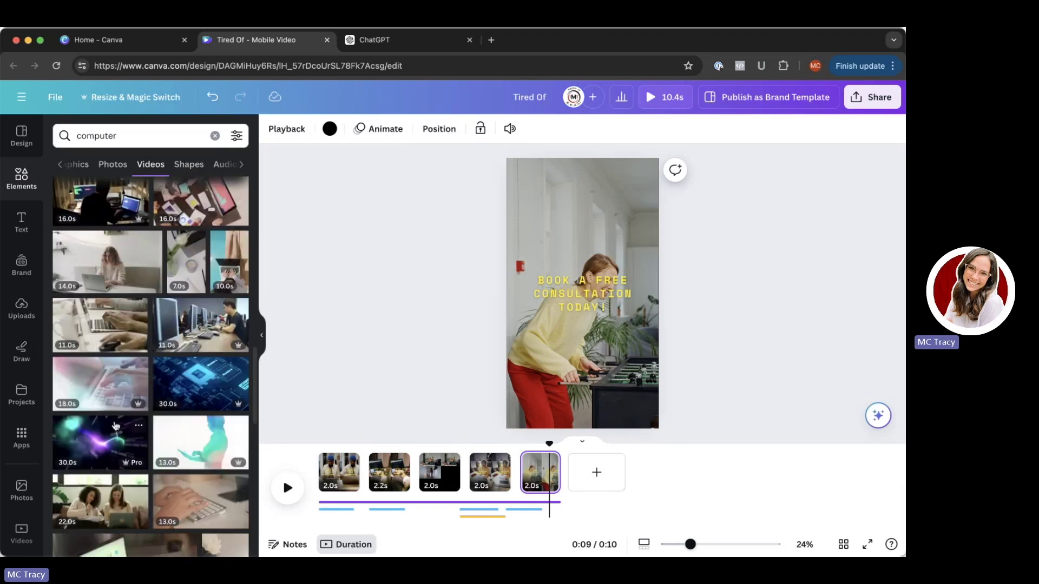
{"action": "scroll", "coordinate": [115, 426], "scroll_direction": "down", "scroll_amount": 4}
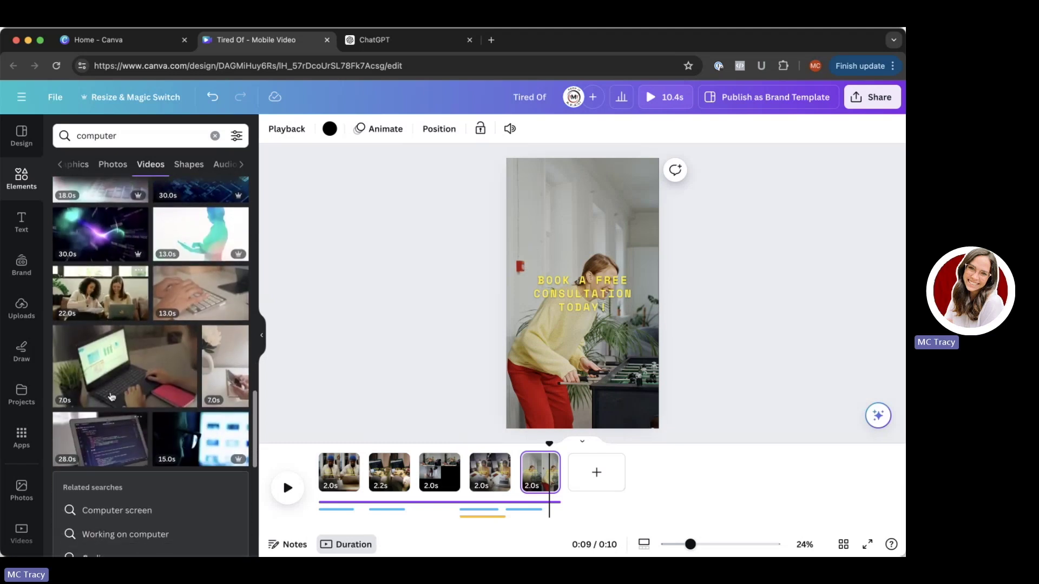
{"action": "scroll", "coordinate": [95, 309], "scroll_direction": "down", "scroll_amount": 4}
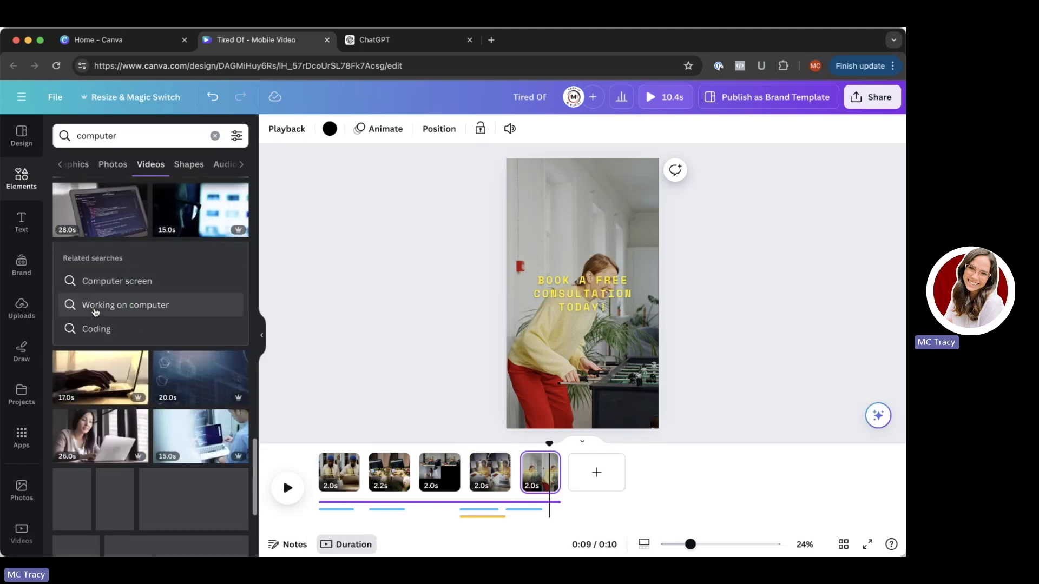
{"action": "scroll", "coordinate": [94, 312], "scroll_direction": "down", "scroll_amount": 4}
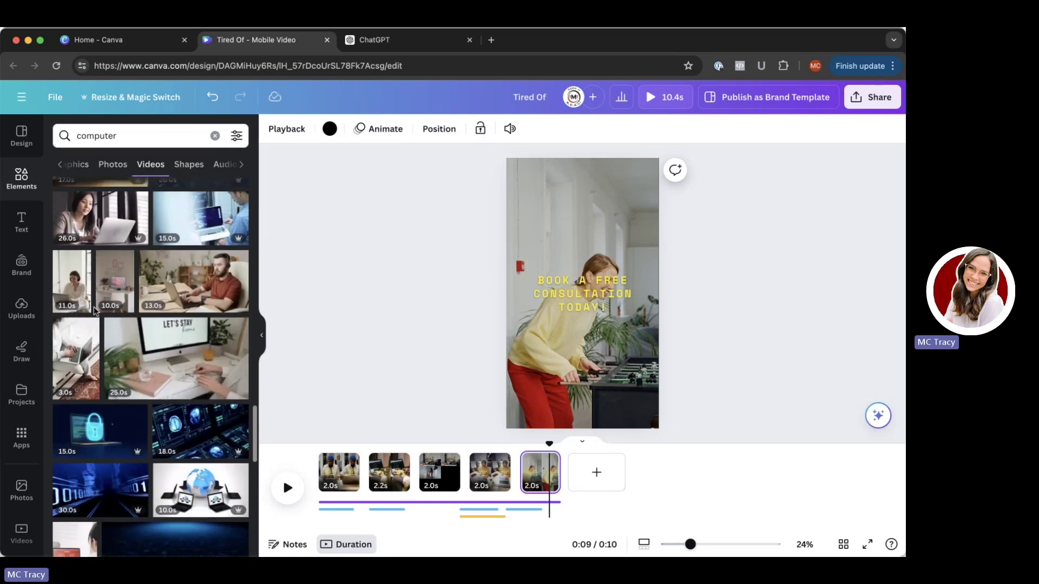
{"action": "scroll", "coordinate": [95, 310], "scroll_direction": "down", "scroll_amount": 8}
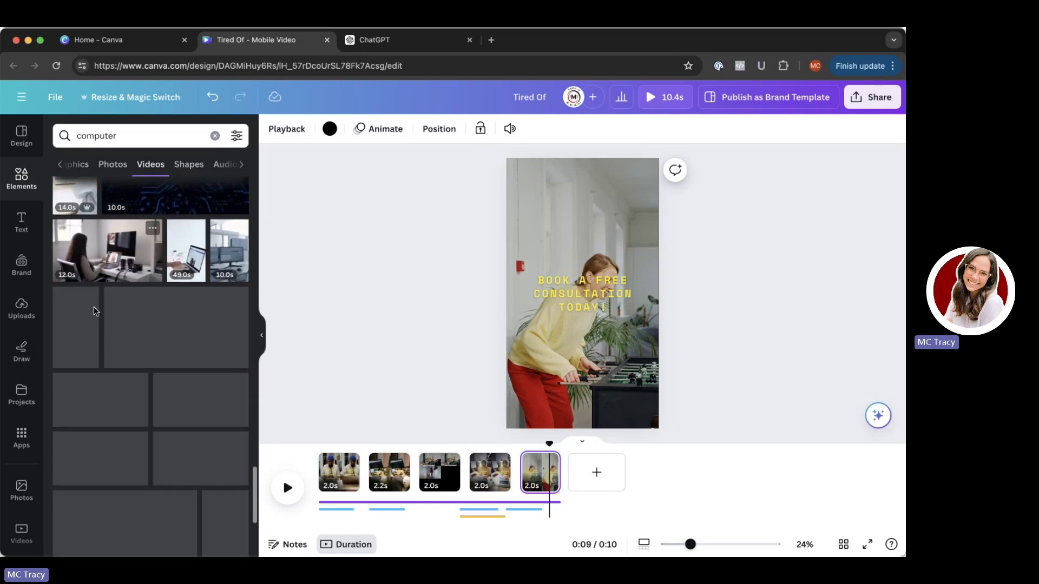
{"action": "scroll", "coordinate": [94, 311], "scroll_direction": "down", "scroll_amount": 4}
{"action": "scroll", "coordinate": [95, 310], "scroll_direction": "down", "scroll_amount": 4}
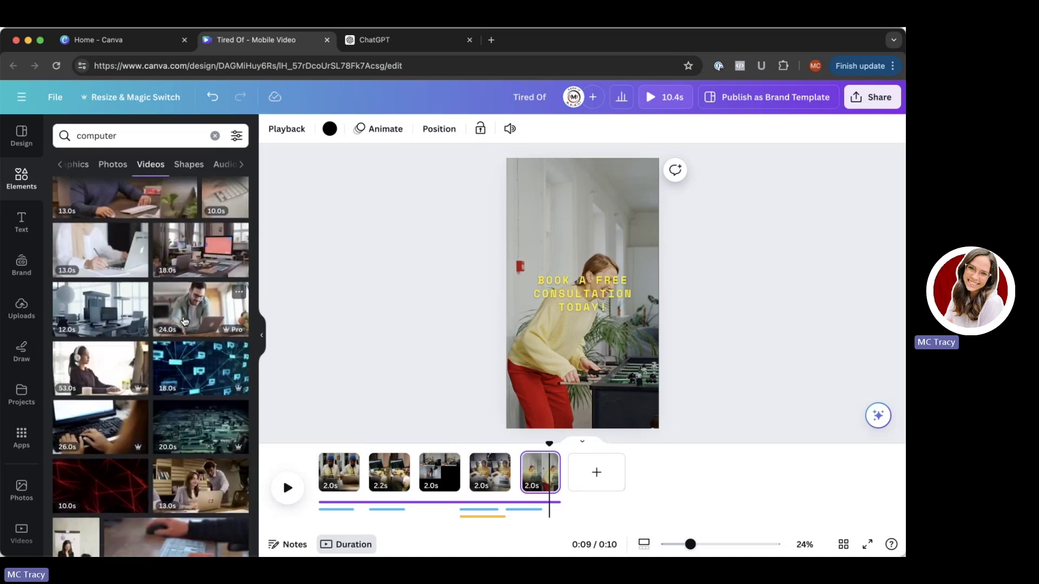
{"action": "left_click_drag", "start_coordinate": [182, 317], "coordinate": [524, 186]}
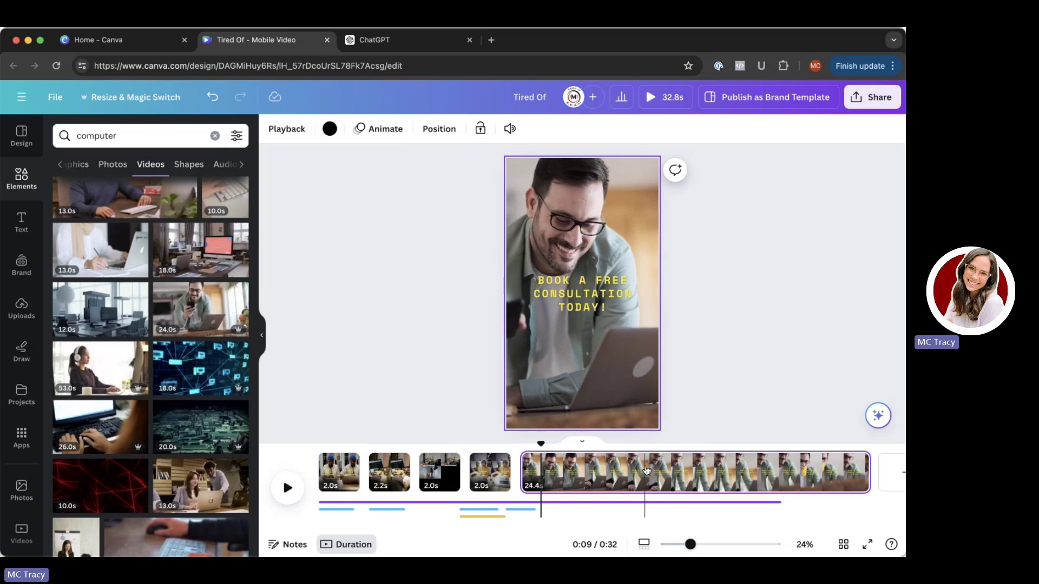
{"action": "scroll", "coordinate": [646, 471], "scroll_direction": "right", "scroll_amount": 2}
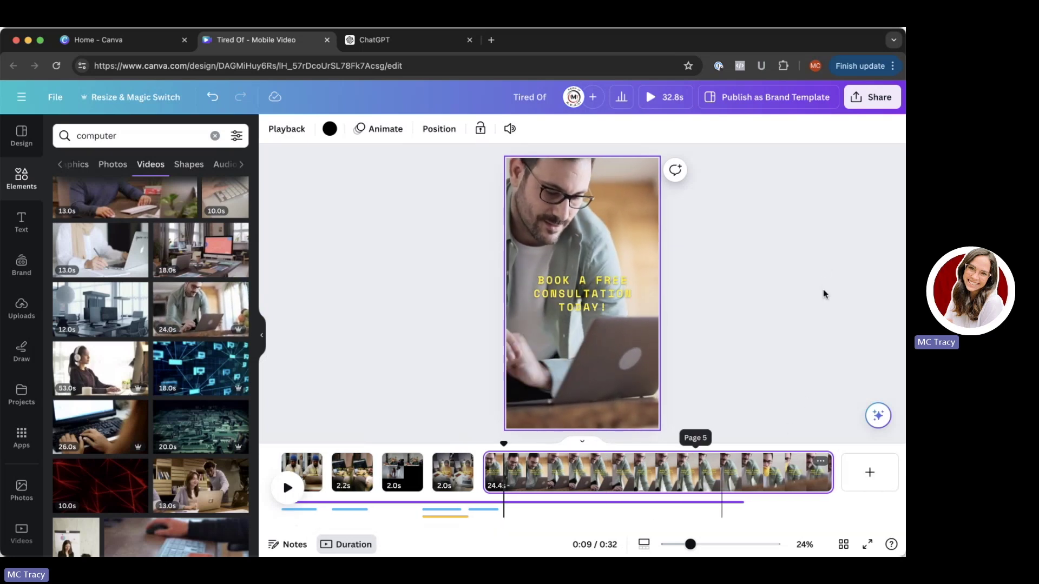
{"action": "left_click_drag", "start_coordinate": [826, 472], "coordinate": [517, 497]}
Preview the whole video from the beginning to check the clips, text and sound.
{"action": "left_click_drag", "start_coordinate": [560, 445], "coordinate": [318, 444]}
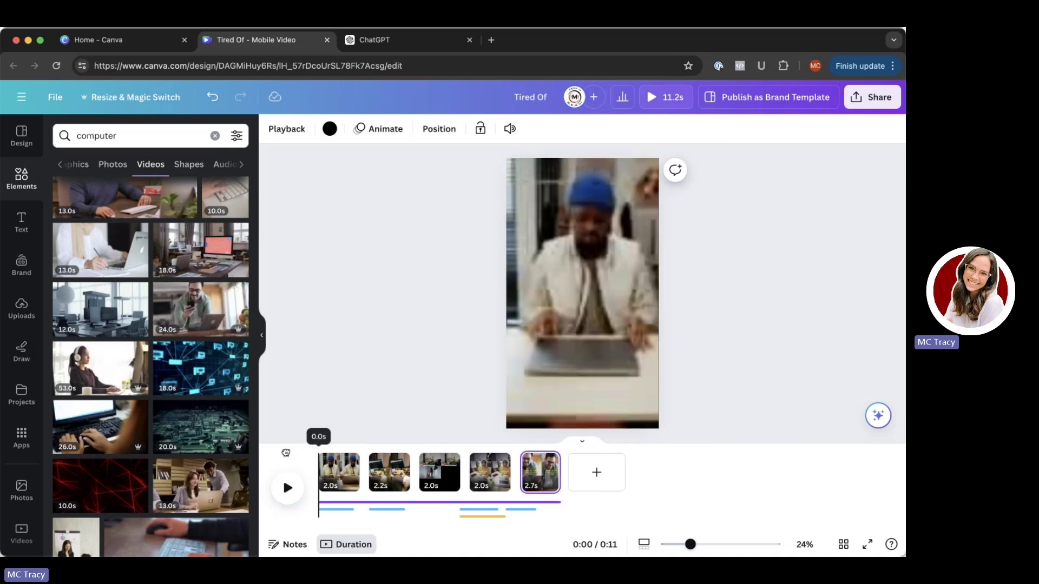
{"action": "left_click", "coordinate": [659, 103]}
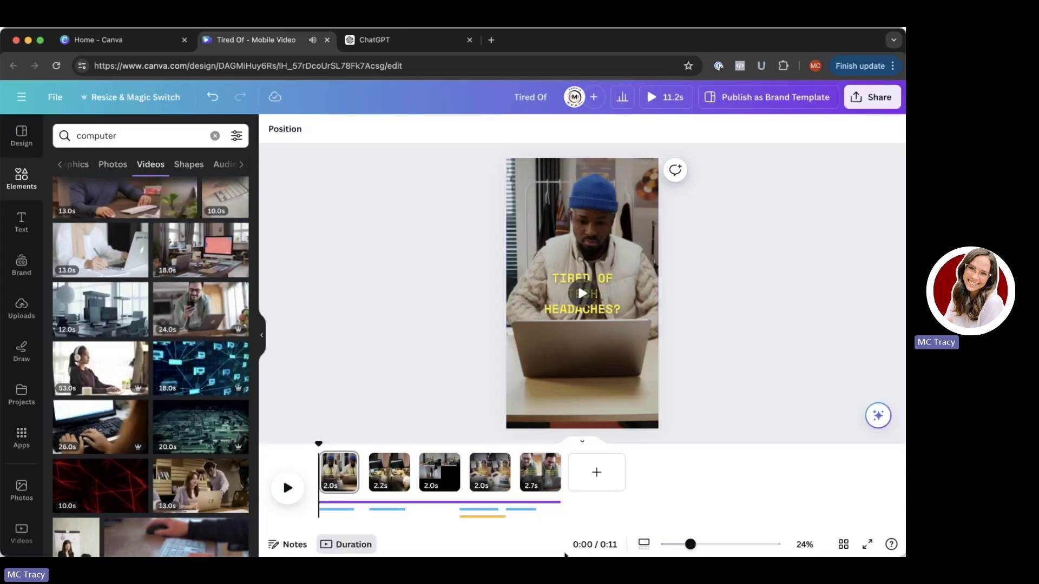
Expand the audio tracks and delete the yellow 1.8-second sound clip beneath the fourth page.
{"action": "left_click", "coordinate": [418, 504]}
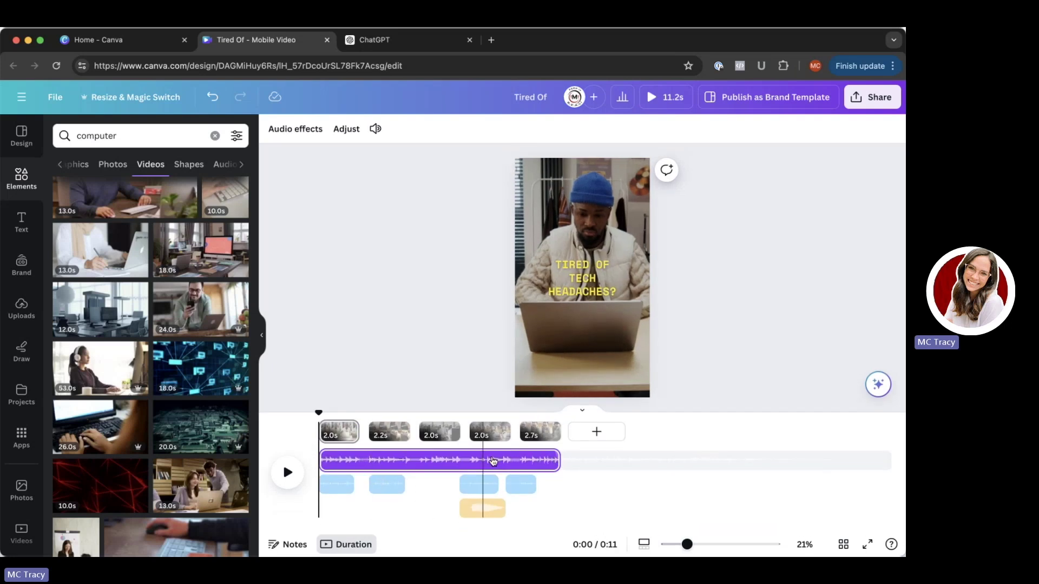
{"action": "left_click", "coordinate": [328, 486]}
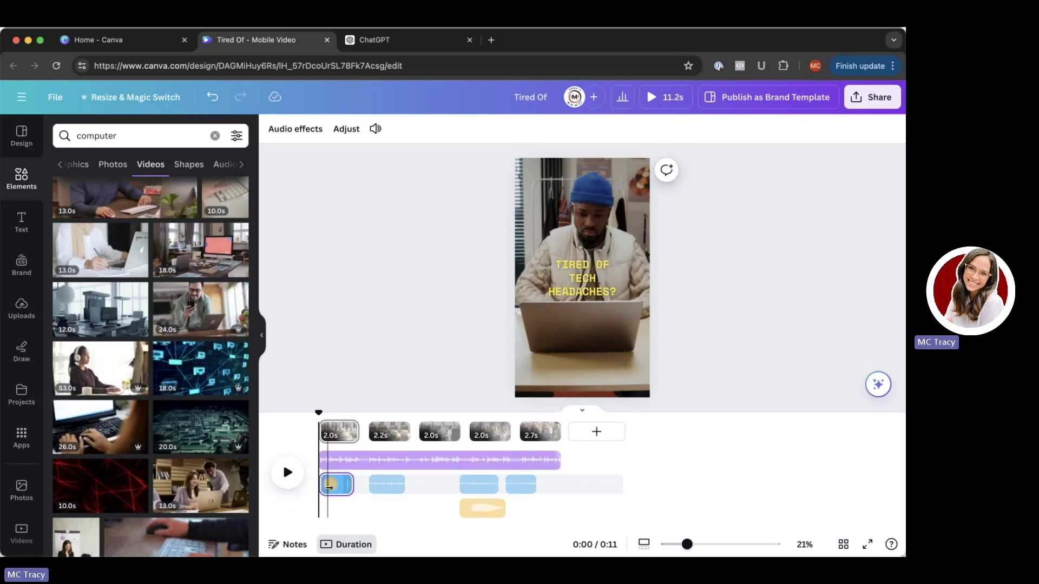
{"action": "left_click_drag", "start_coordinate": [329, 486], "coordinate": [334, 486]}
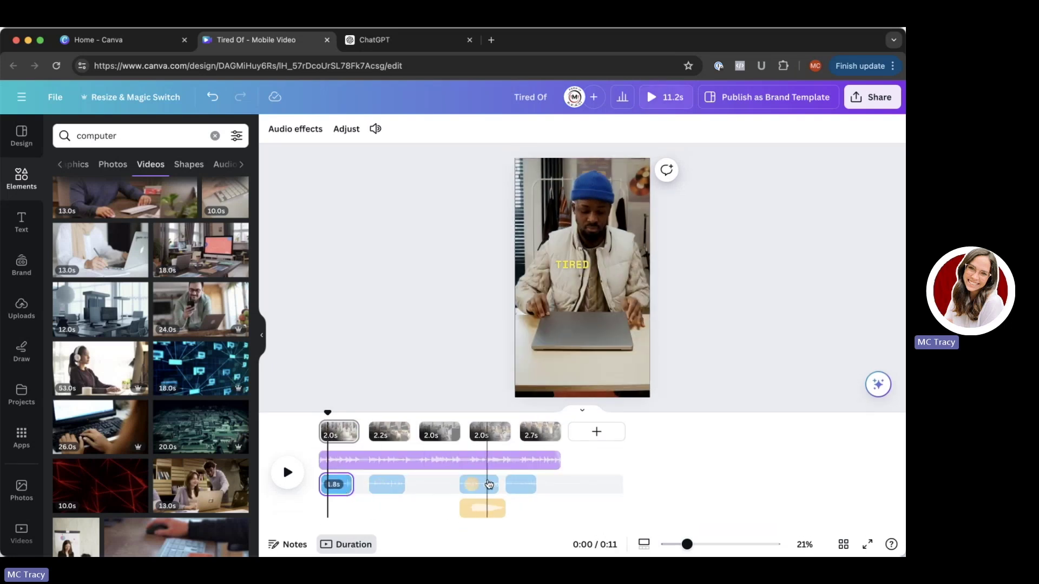
{"action": "left_click", "coordinate": [486, 511]}
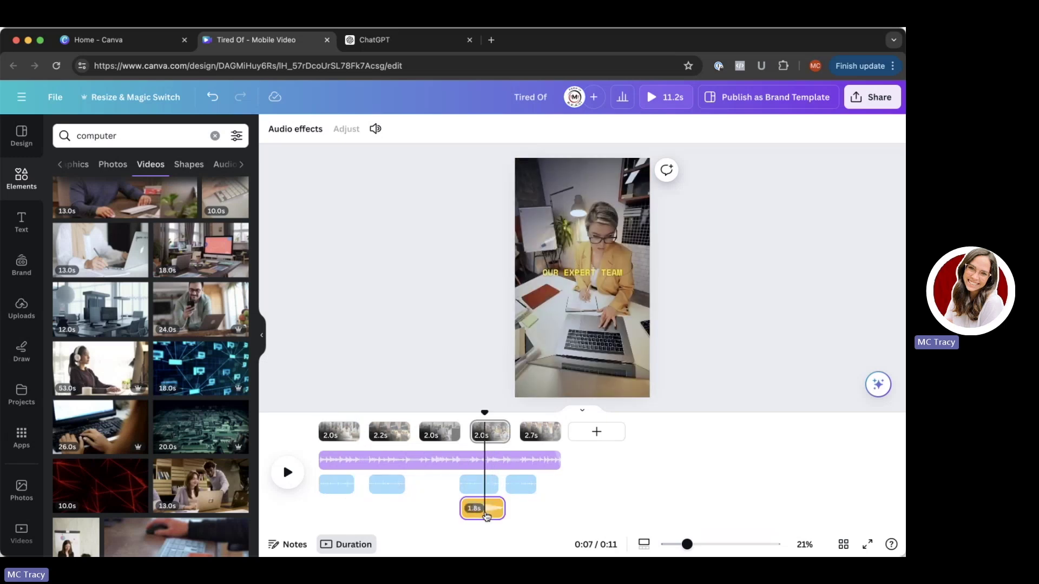
{"action": "key", "text": "Delete"}
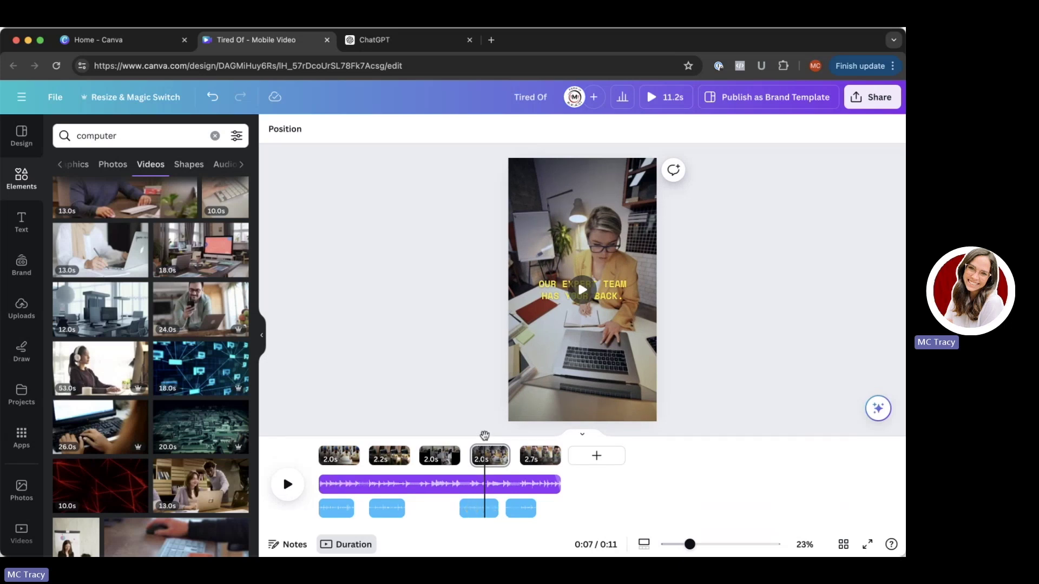
Return to the start of the timeline and play the full preview to check the edited audio.
{"action": "left_click_drag", "start_coordinate": [485, 436], "coordinate": [307, 440]}
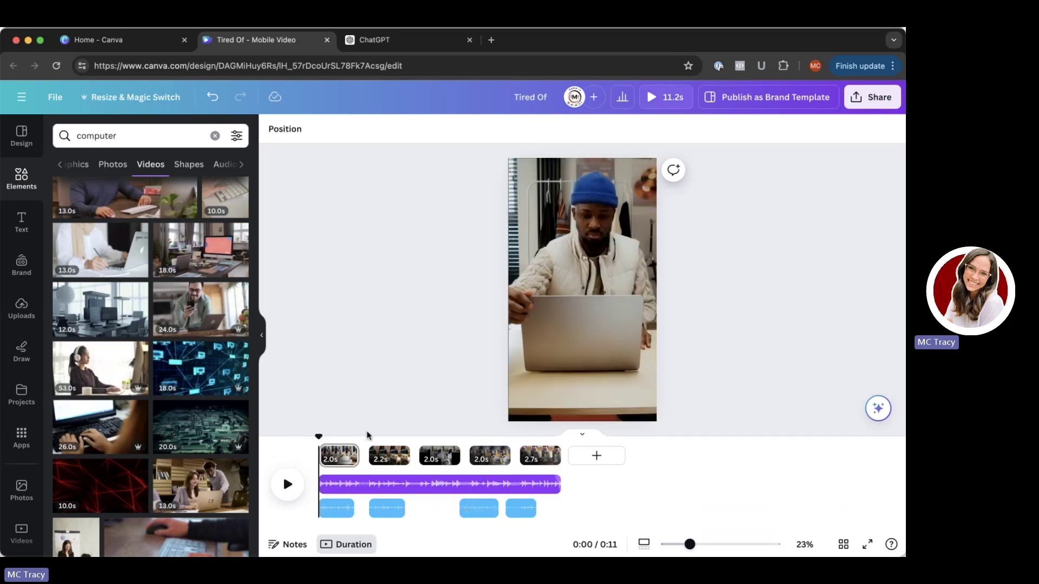
{"action": "left_click", "coordinate": [664, 98]}
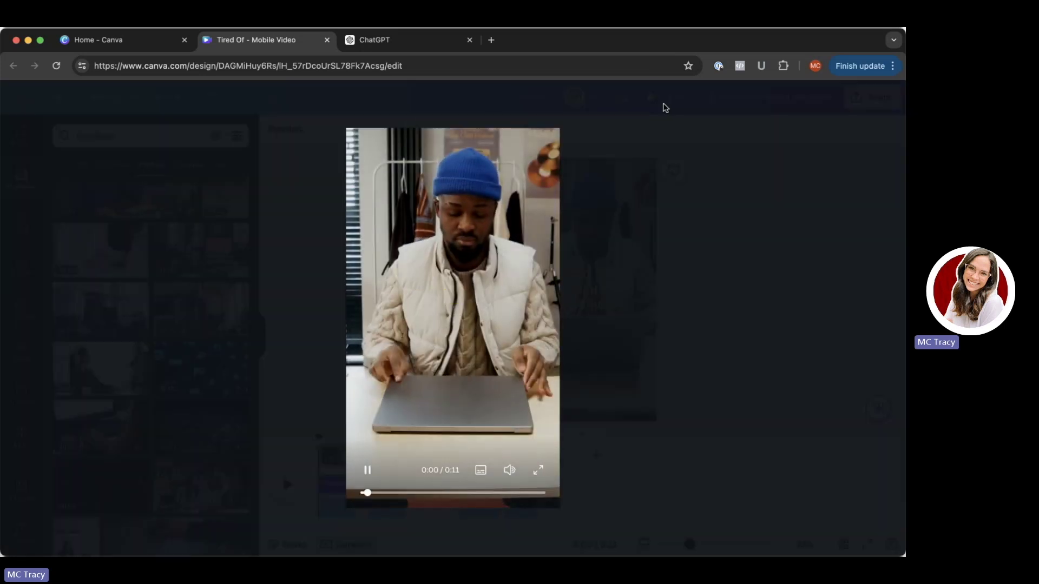